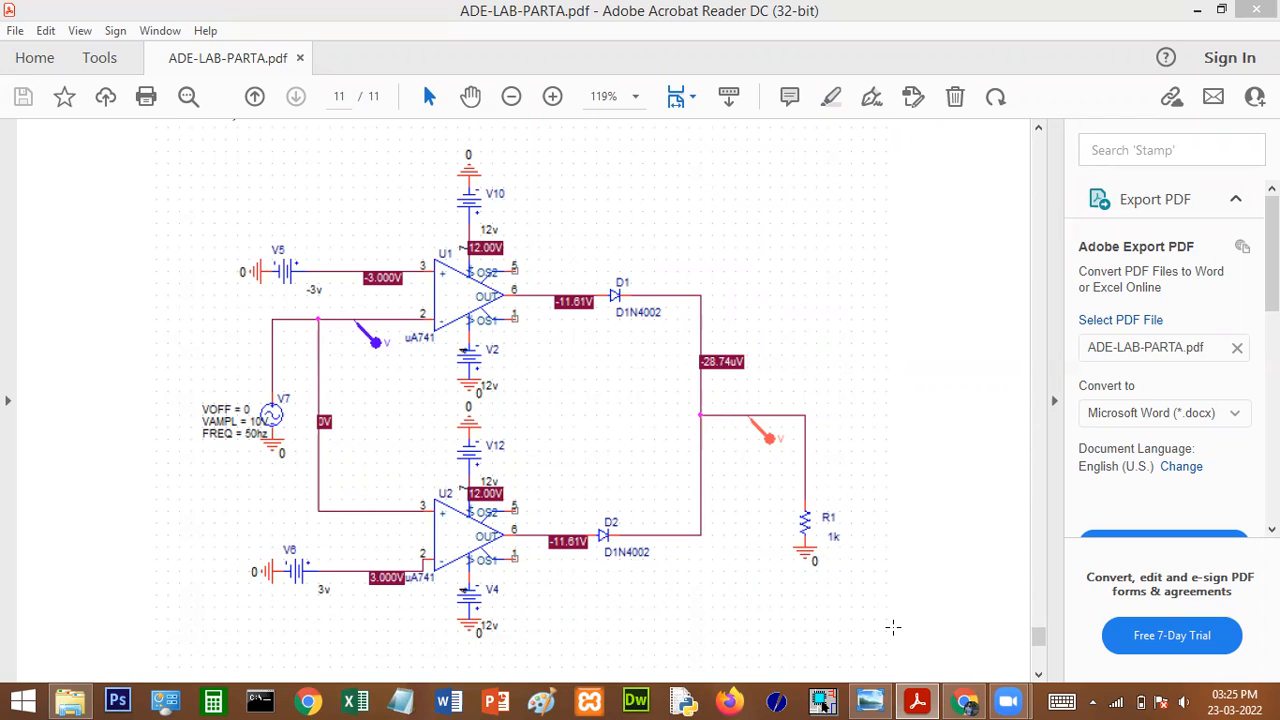
- View the reference waveform image in Windows Photo Viewer, and return to the circuit diagram in the ADE-LAB-PARTA.pdf document
{"action": "left_click", "coordinate": [870, 700]}
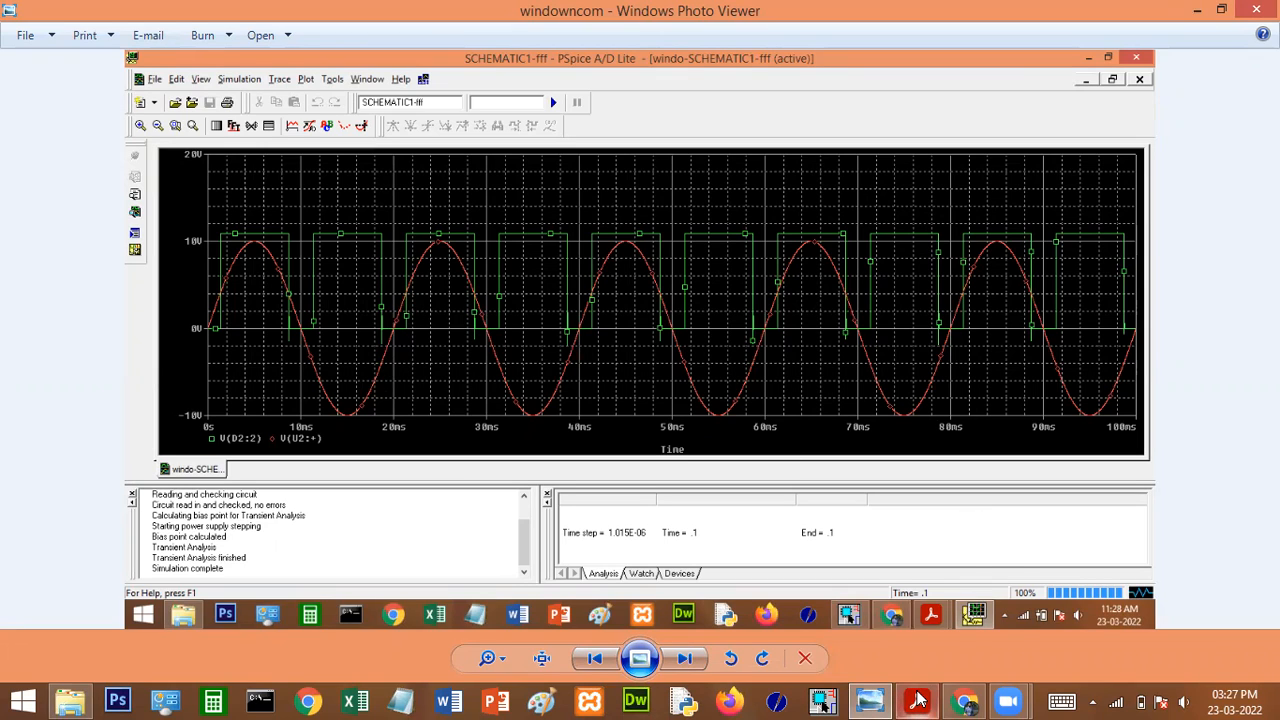
{"action": "mouse_move", "coordinate": [918, 702]}
{"action": "left_click", "coordinate": [916, 605]}
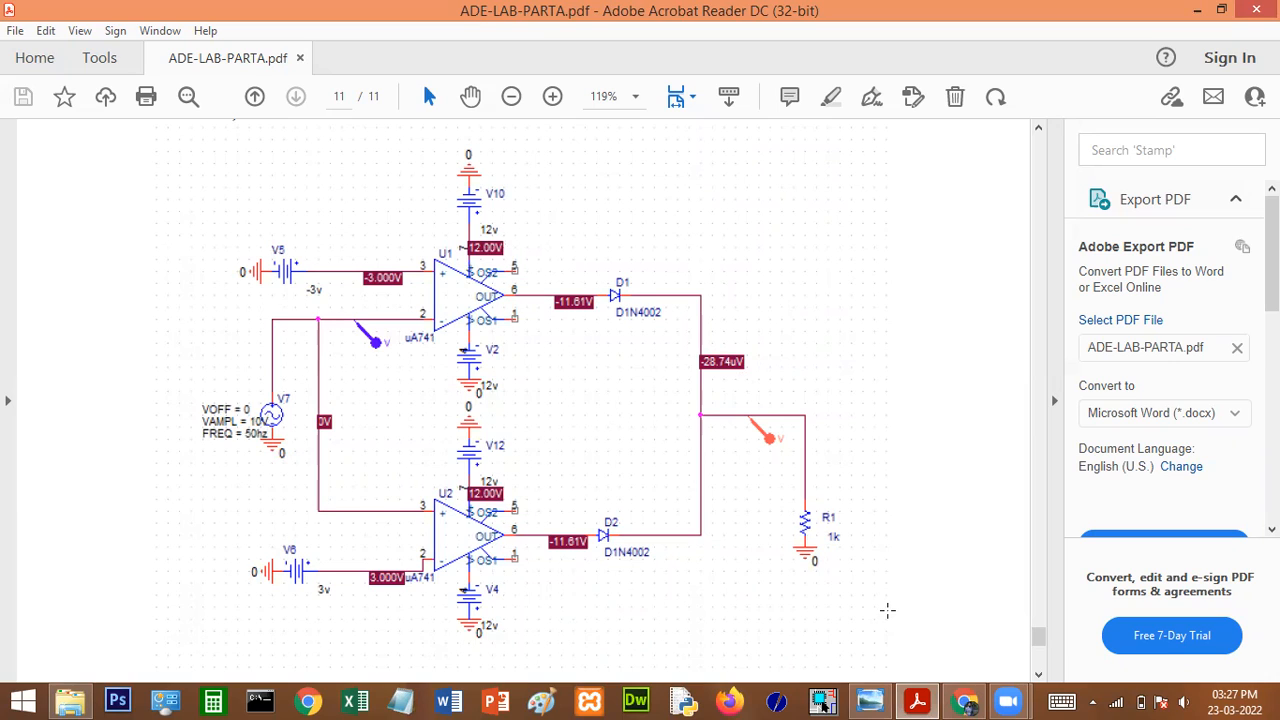
- Switch to Orcad Capture and create a blank Analog or Mixed A/D project named windownc
{"action": "left_click", "coordinate": [823, 700]}
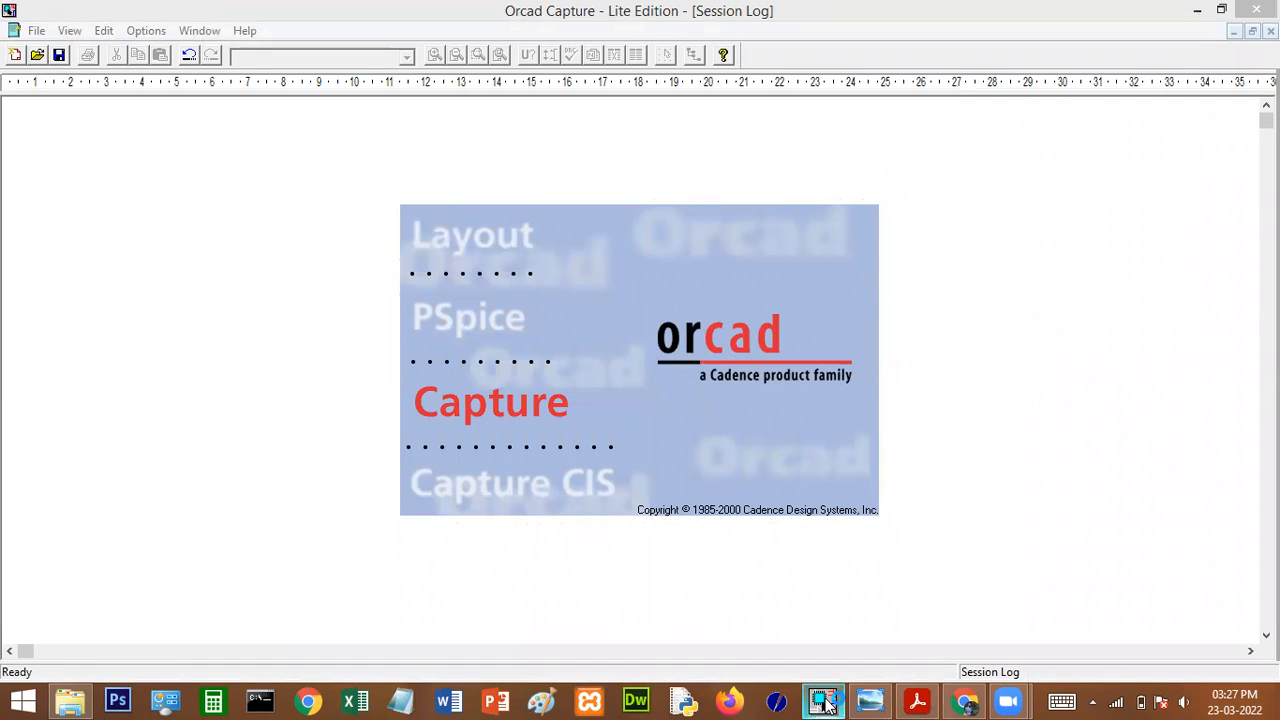
{"action": "left_click", "coordinate": [39, 33]}
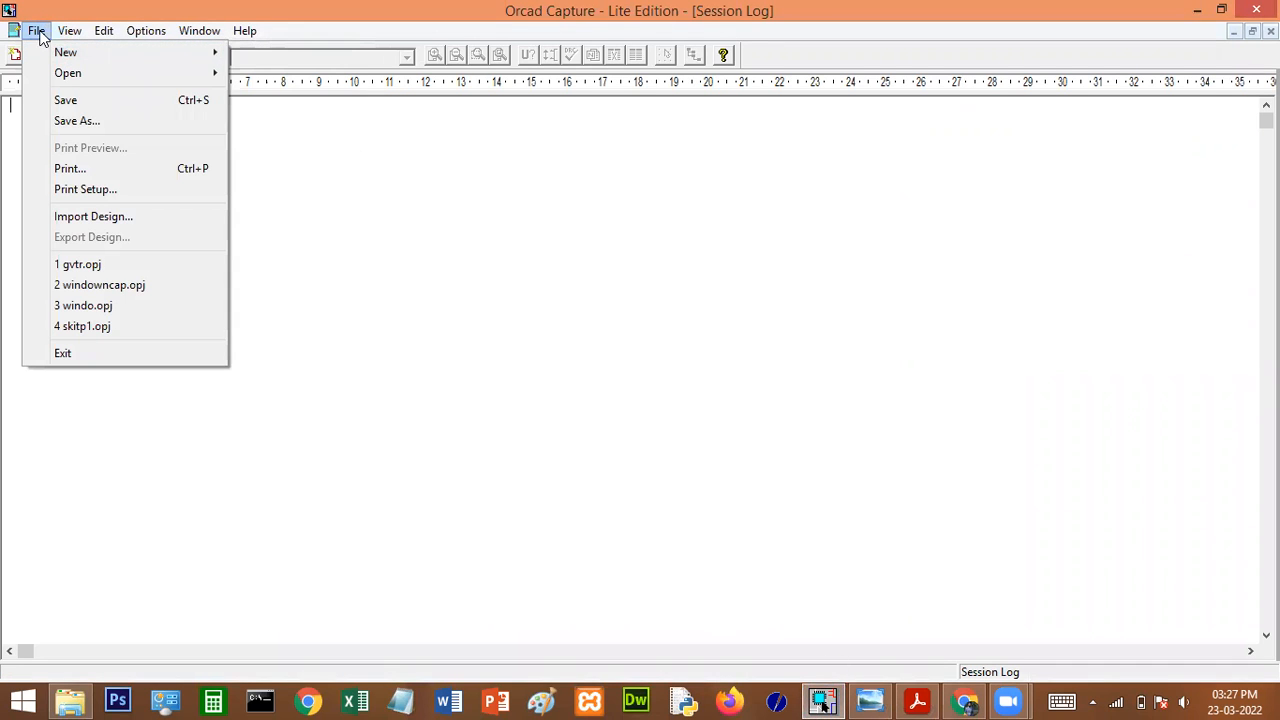
{"action": "mouse_move", "coordinate": [68, 54]}
{"action": "left_click", "coordinate": [280, 53]}
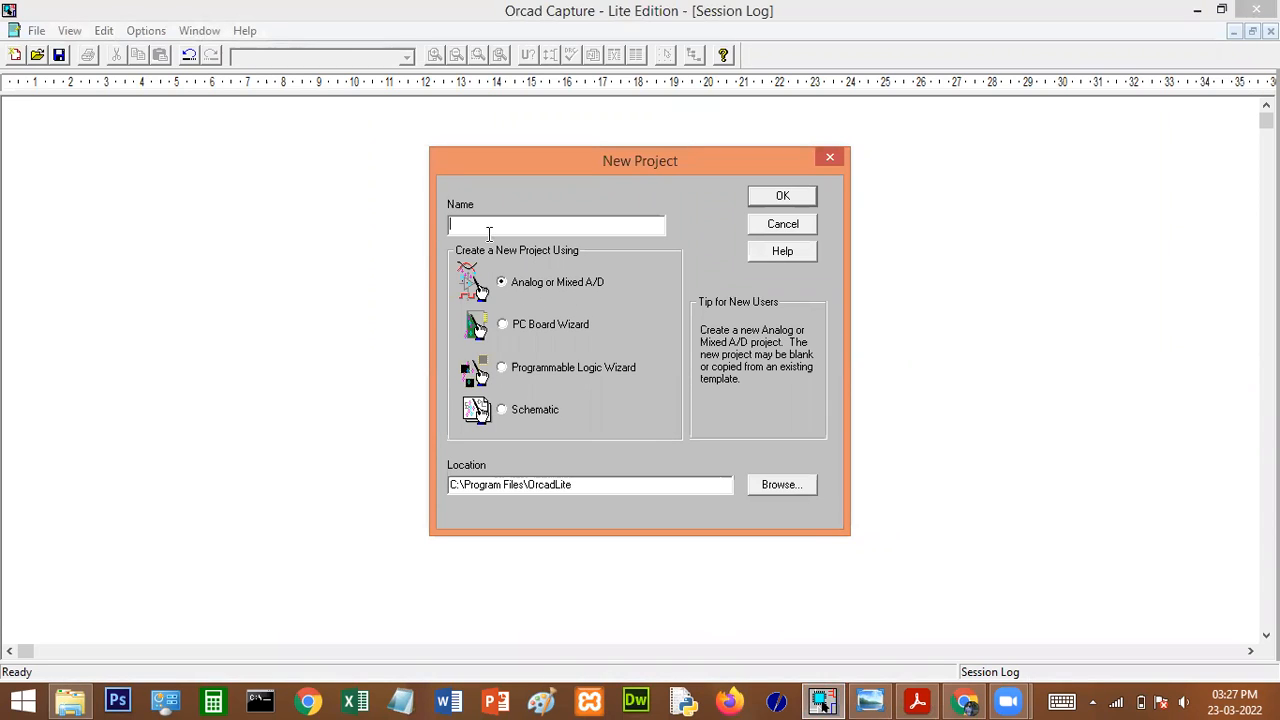
{"action": "type", "text": "windownc"}
{"action": "left_click", "coordinate": [780, 196]}
{"action": "left_click", "coordinate": [486, 380]}
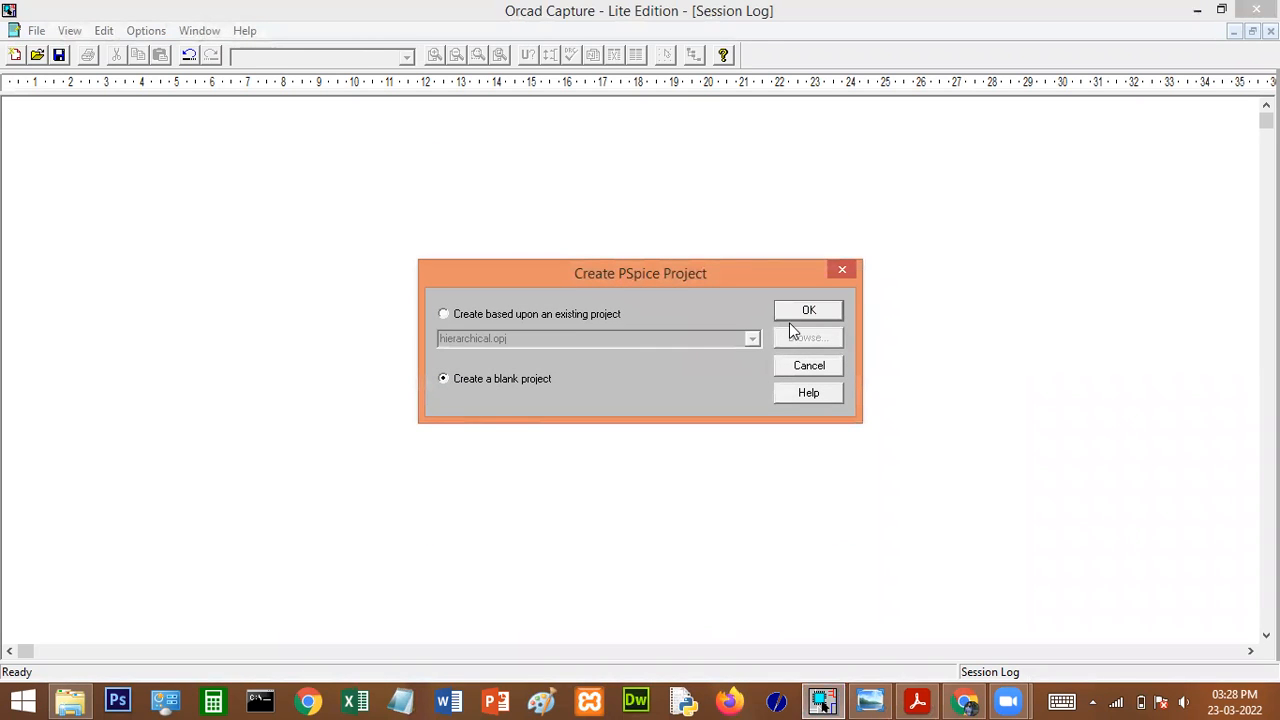
{"action": "left_click", "coordinate": [796, 310]}
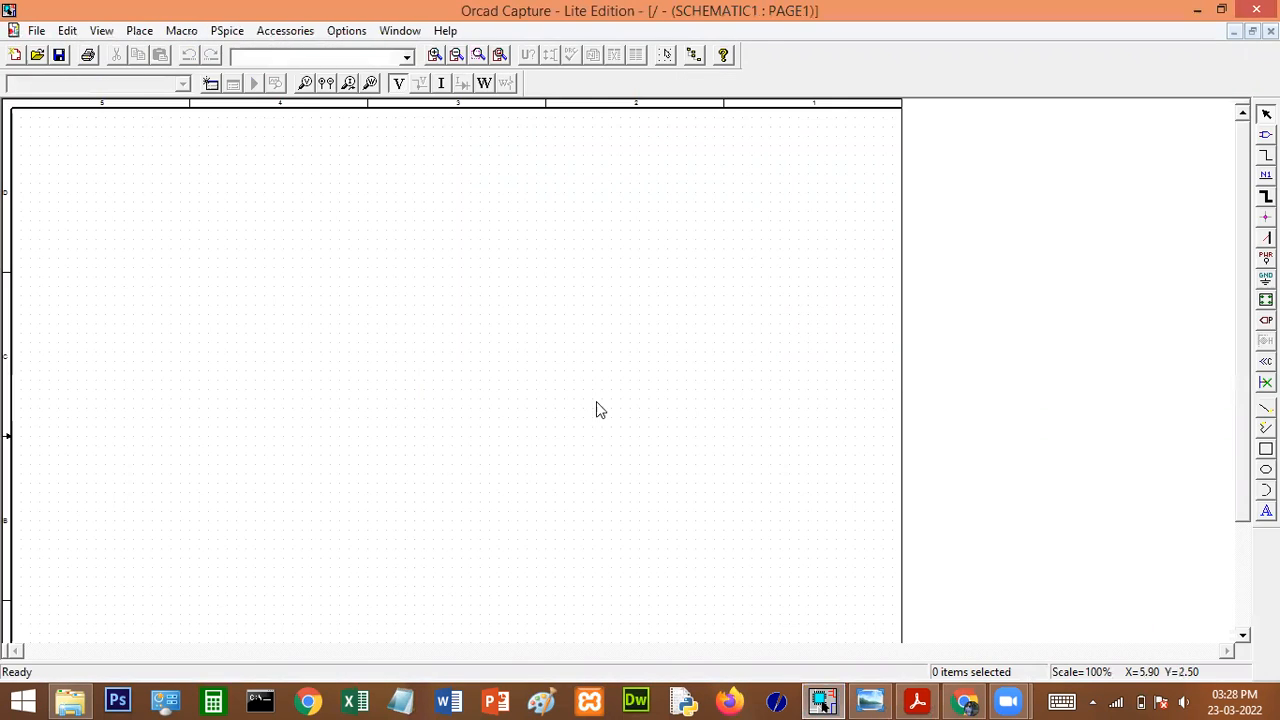
- Place two uA741 op-amps from the EVAL library on the schematic page, one above the other
{"action": "left_click", "coordinate": [139, 31]}
{"action": "left_click", "coordinate": [162, 54]}
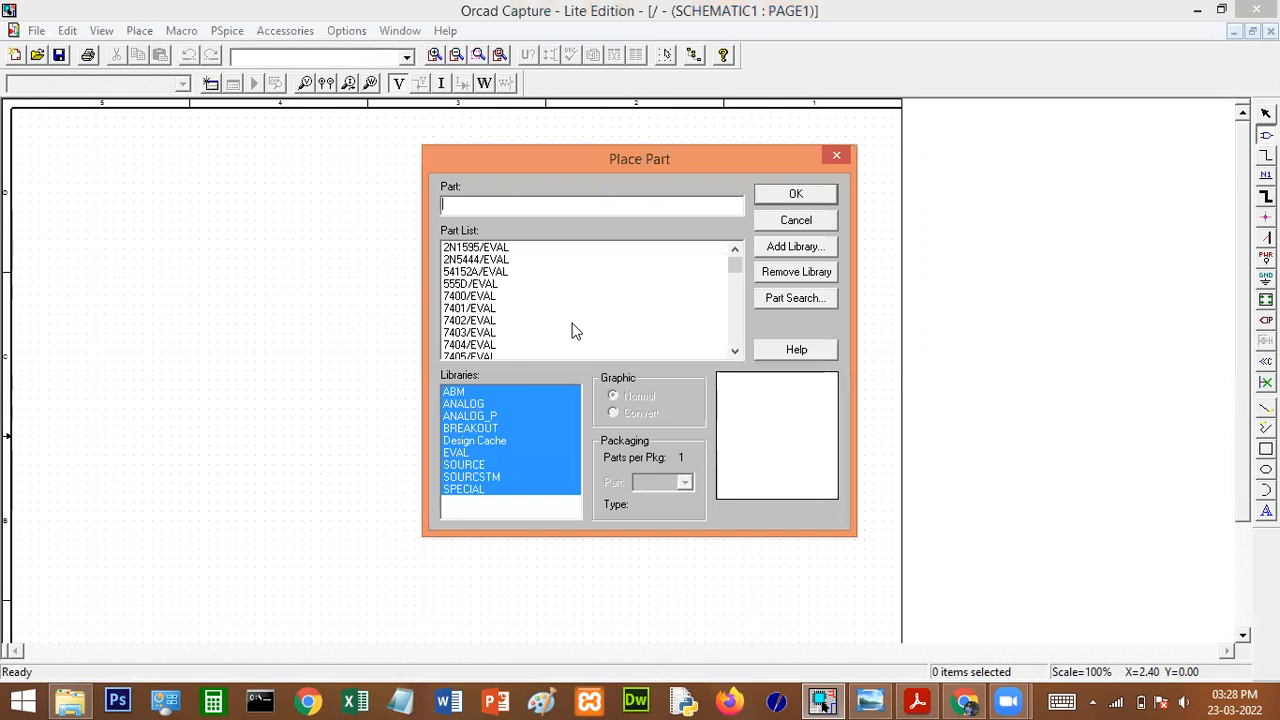
{"action": "left_click", "coordinate": [488, 453]}
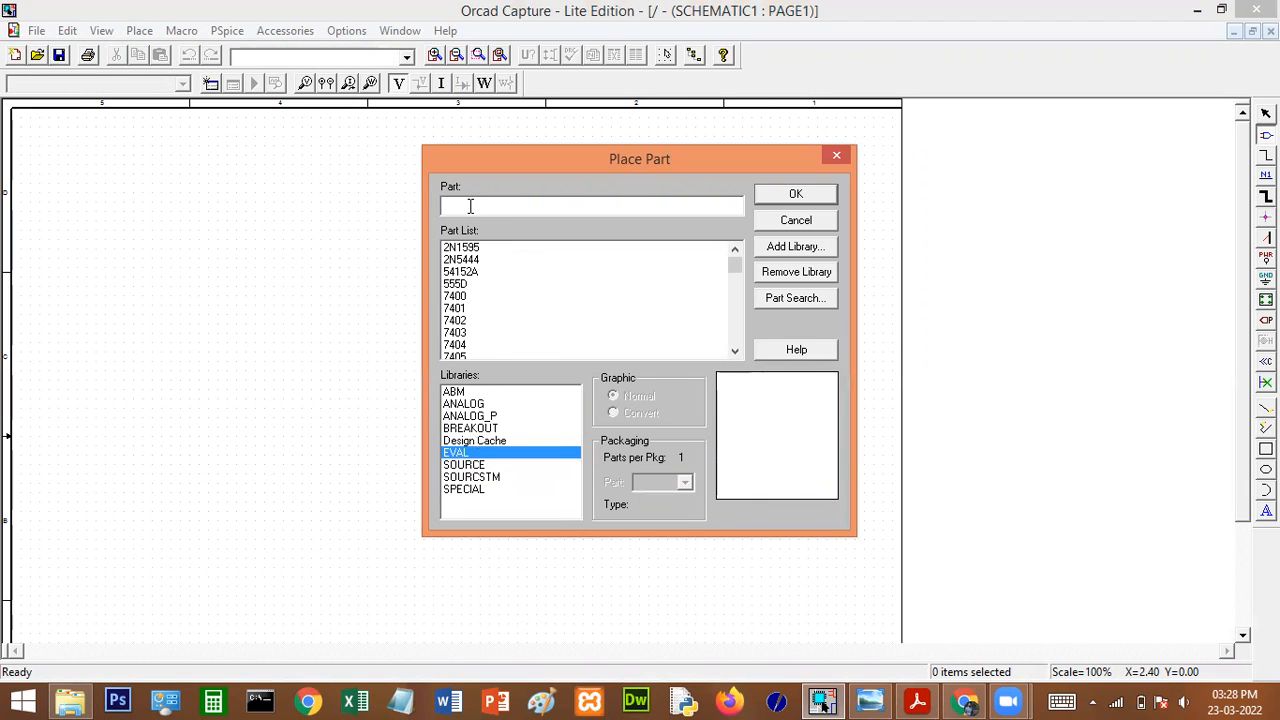
{"action": "type", "text": "ua741"}
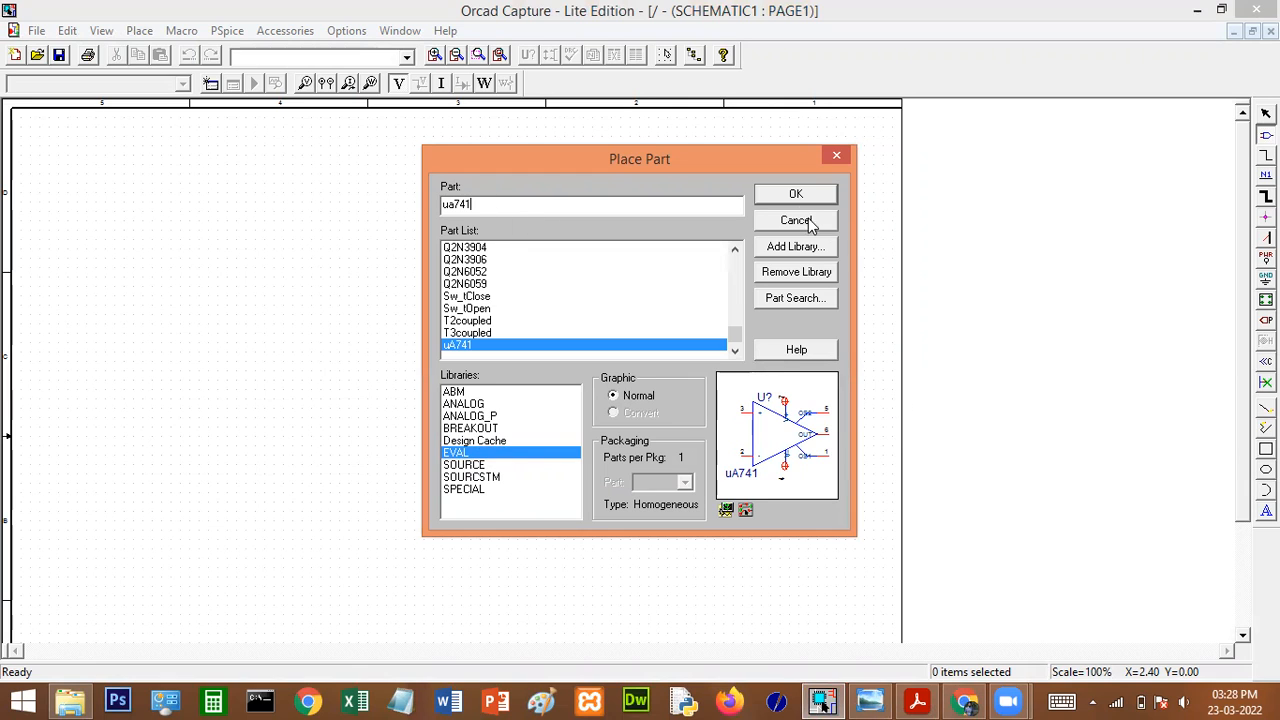
{"action": "left_click", "coordinate": [796, 195]}
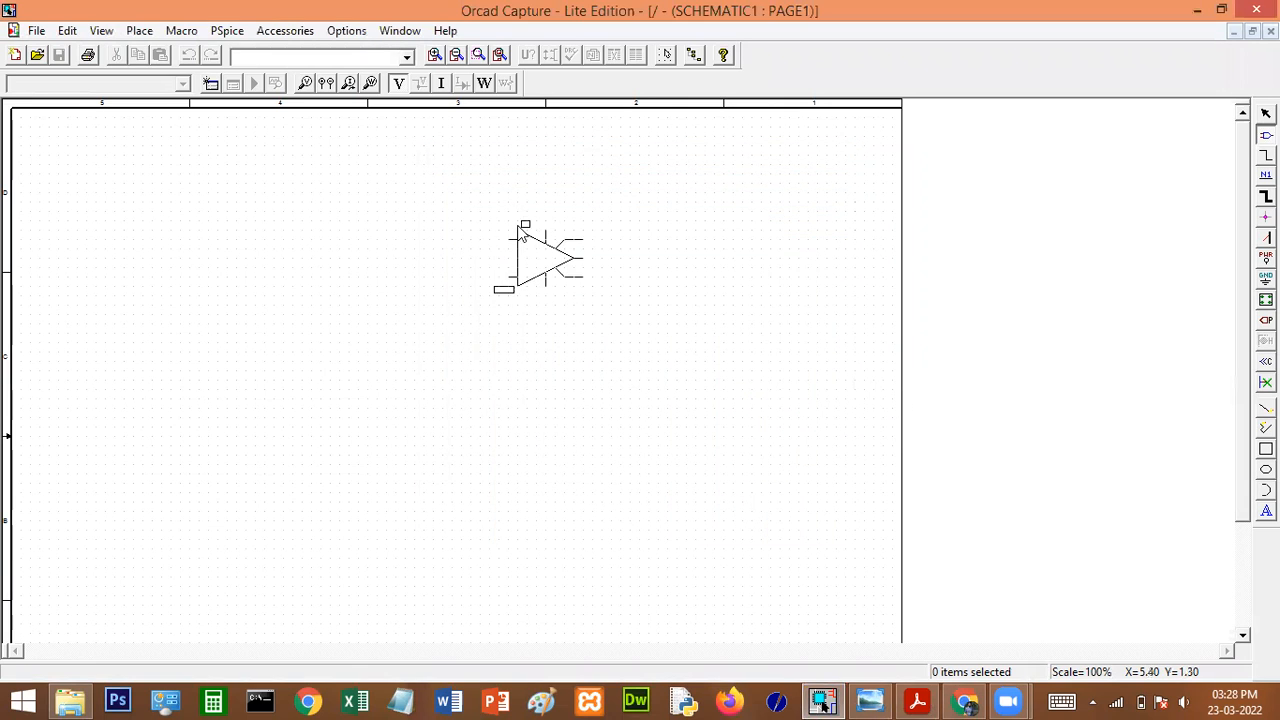
{"action": "left_click", "coordinate": [455, 228]}
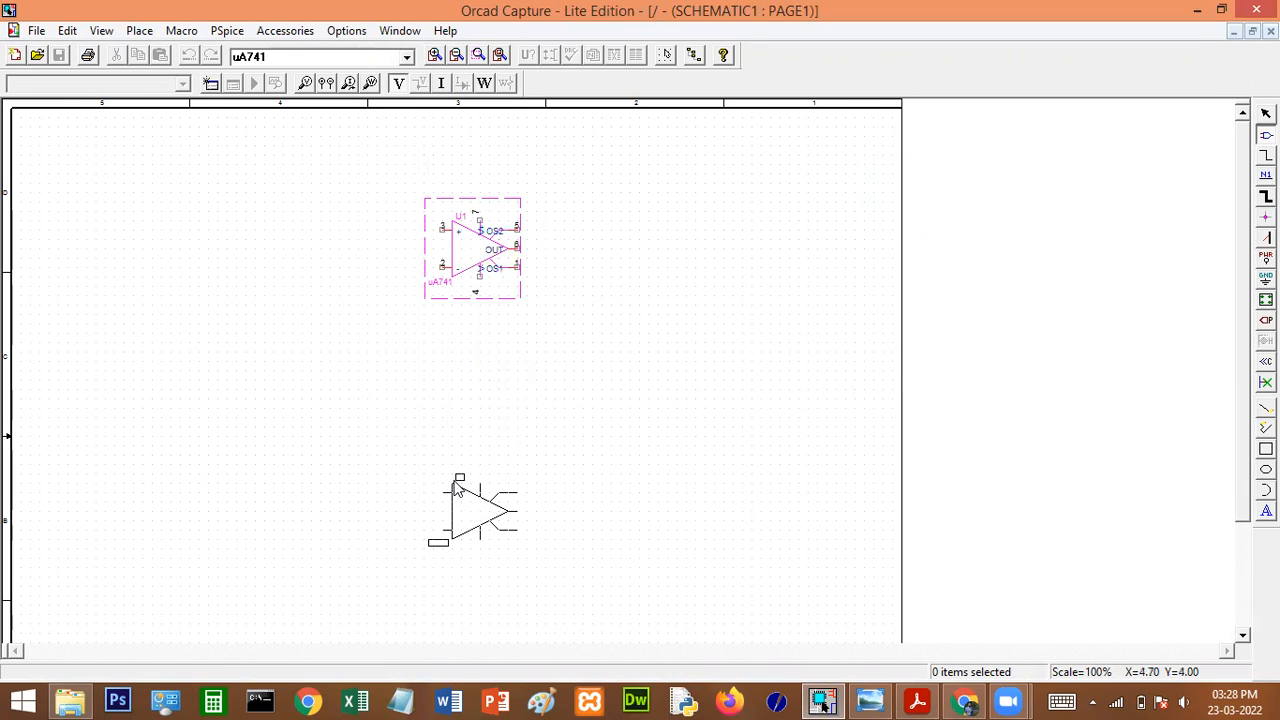
{"action": "left_click", "coordinate": [455, 487]}
{"action": "right_click", "coordinate": [663, 302]}
{"action": "left_click", "coordinate": [720, 312]}
- Place two D1N4002 diodes from the EVAL library, one to the right of each op-amp's output
{"action": "left_click", "coordinate": [139, 30]}
{"action": "left_click", "coordinate": [160, 53]}
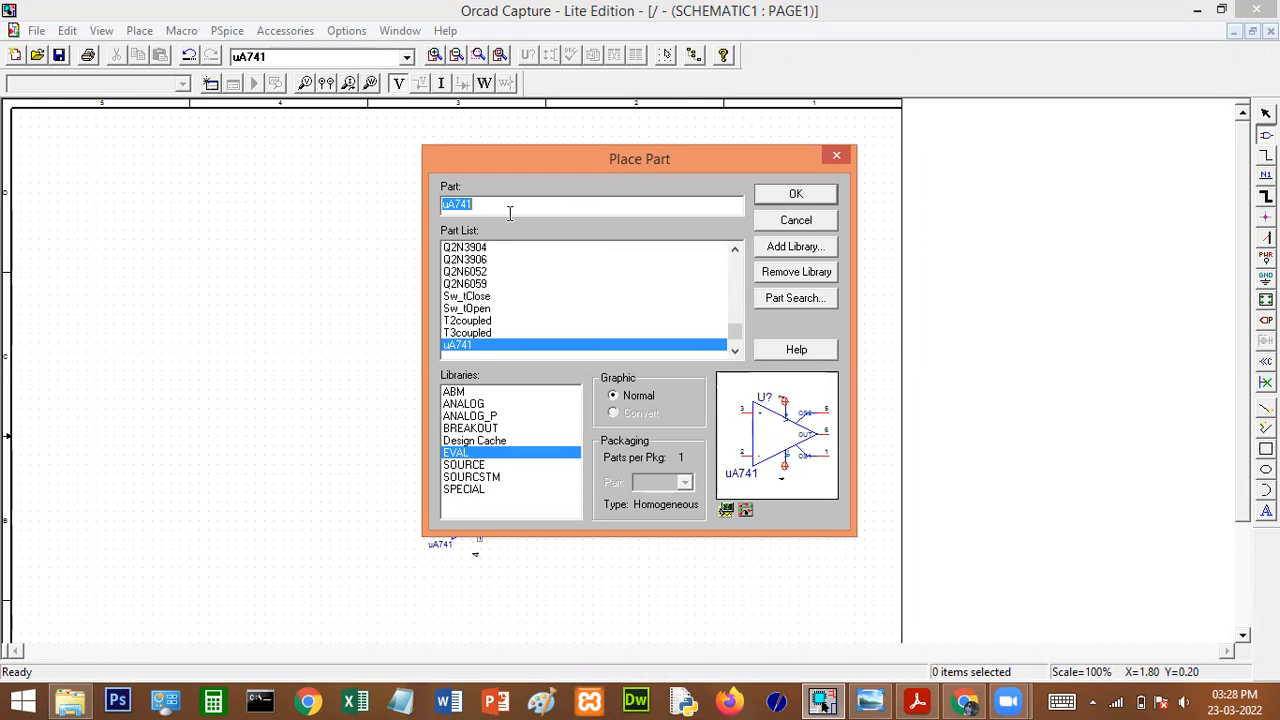
{"action": "type", "text": "D1n4002"}
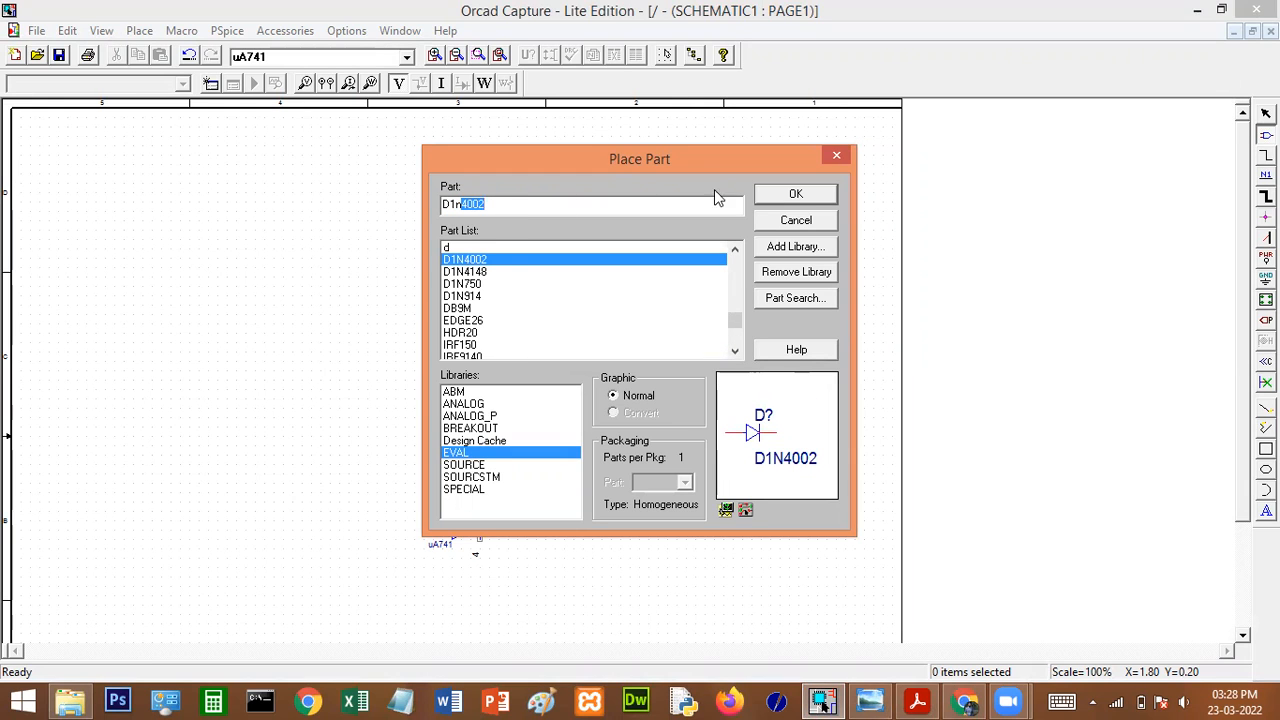
{"action": "left_click", "coordinate": [806, 196]}
{"action": "left_click", "coordinate": [620, 249]}
{"action": "left_click", "coordinate": [618, 510]}
{"action": "right_click", "coordinate": [730, 367]}
{"action": "left_click", "coordinate": [745, 374]}
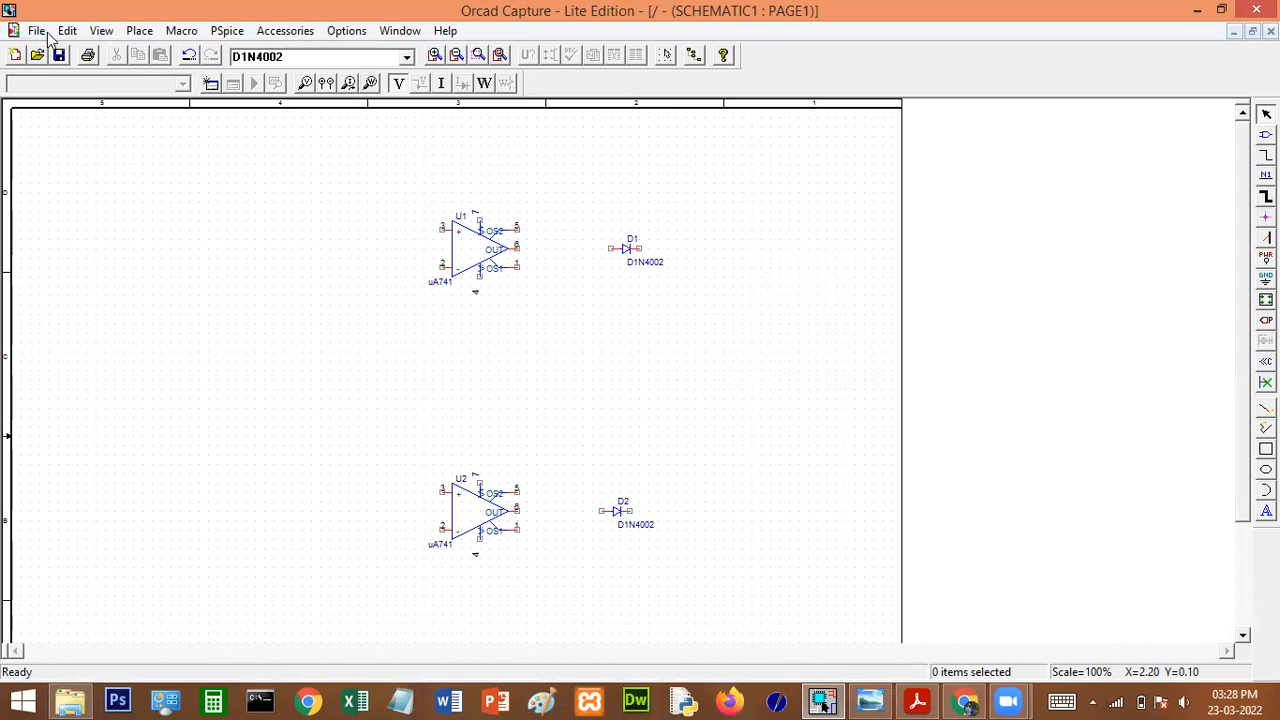
- Place a resistor R from the ANALOG library, rotated to vertical, to the right of the two diodes
{"action": "left_click", "coordinate": [139, 31]}
{"action": "left_click", "coordinate": [157, 51]}
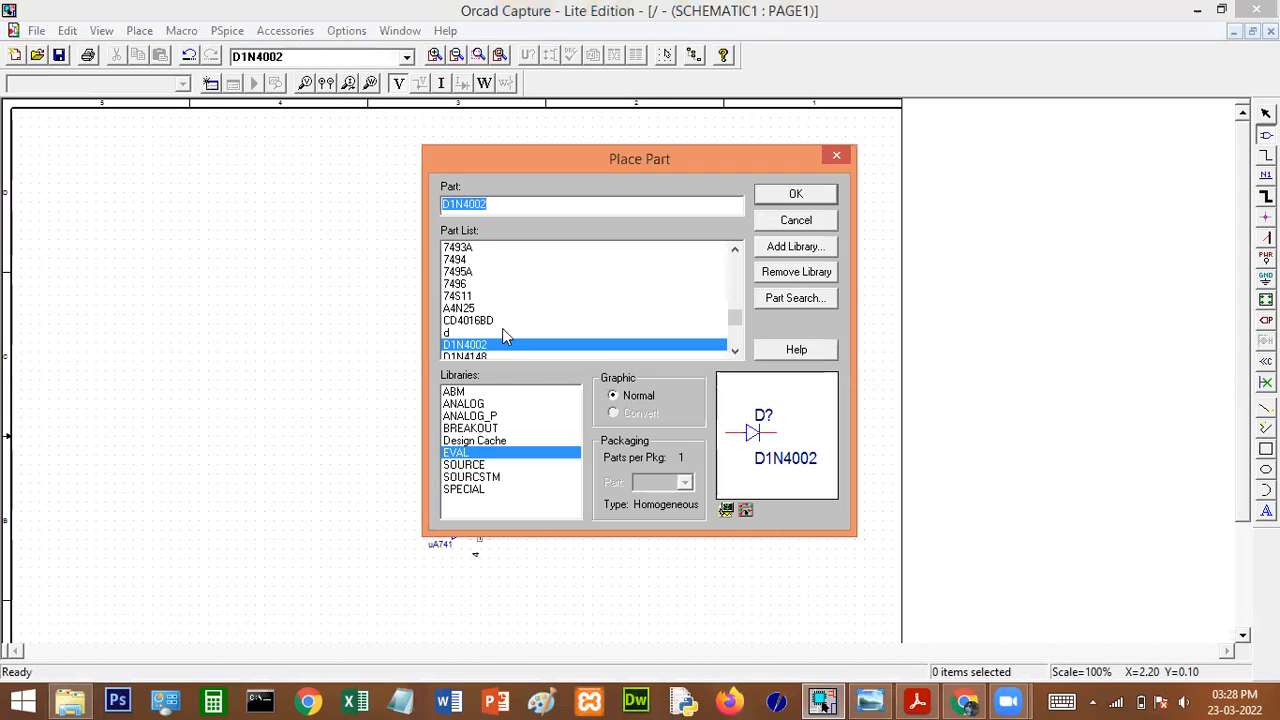
{"action": "left_click", "coordinate": [458, 404]}
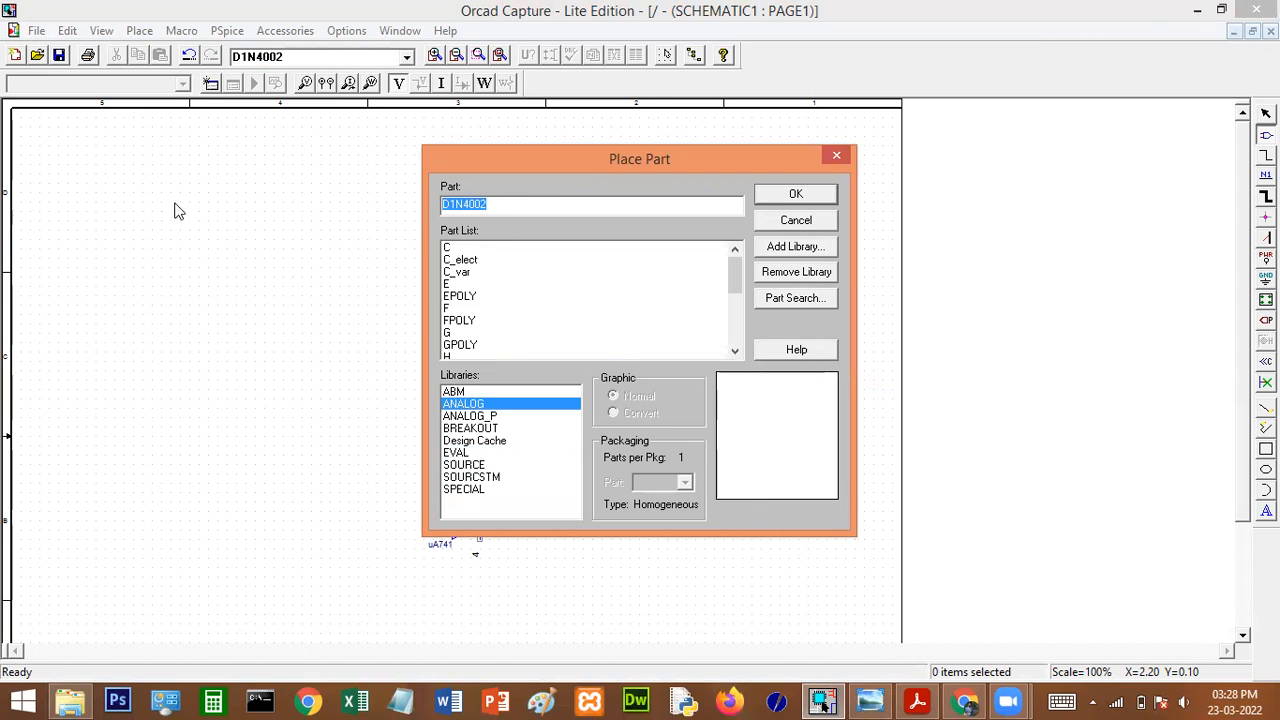
{"action": "type", "text": "R"}
{"action": "left_click", "coordinate": [810, 198]}
{"action": "right_click", "coordinate": [797, 347]}
{"action": "left_click", "coordinate": [844, 419]}
{"action": "left_click", "coordinate": [800, 438]}
{"action": "right_click", "coordinate": [791, 285]}
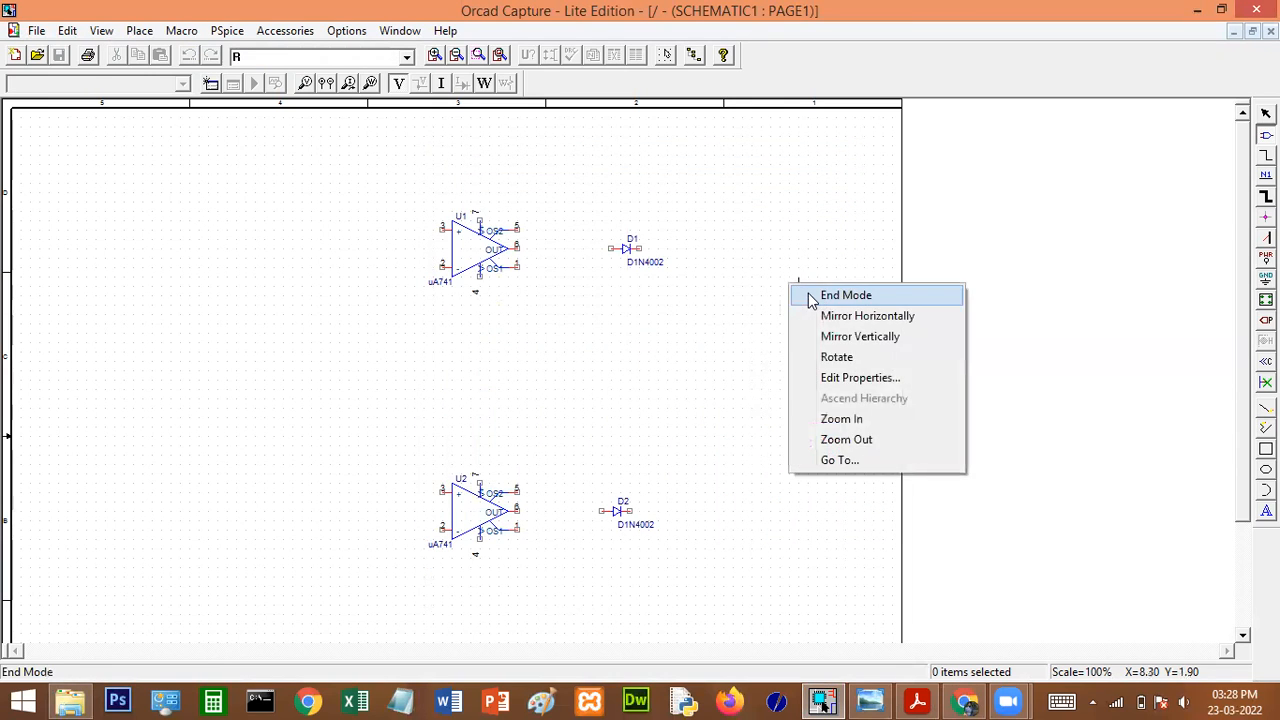
{"action": "left_click", "coordinate": [811, 299]}
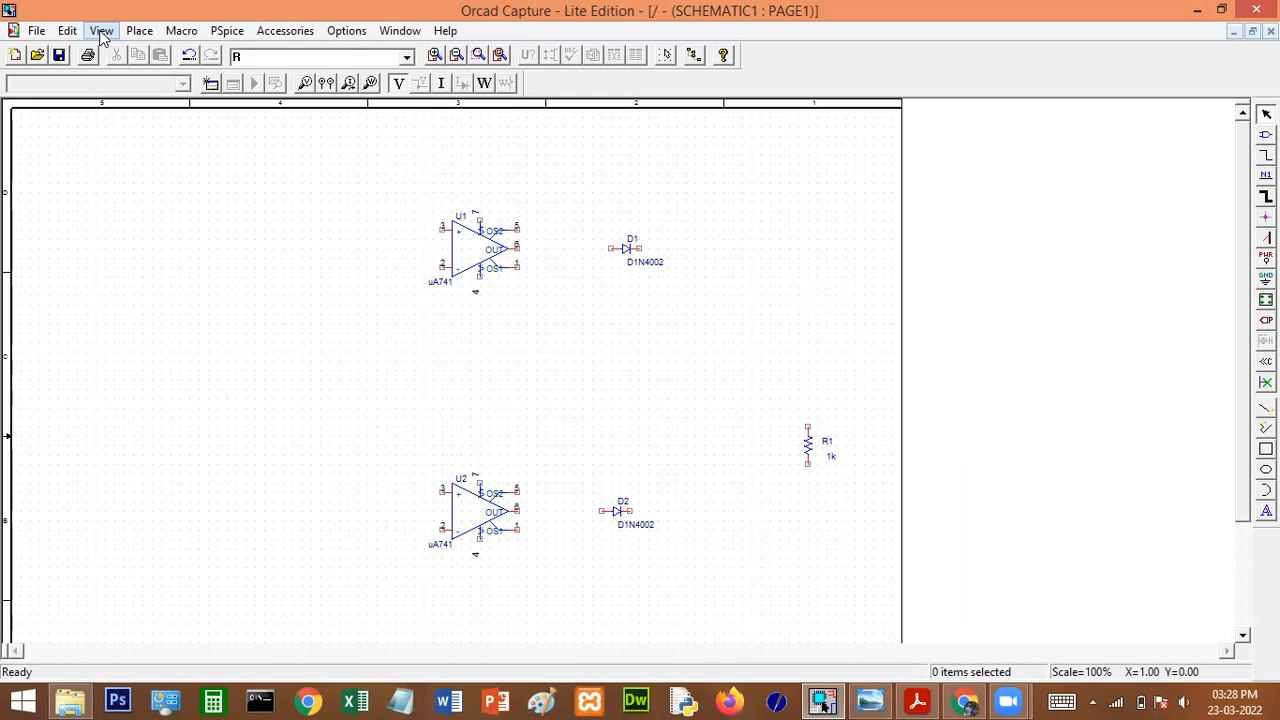
- Place a VSIN source from the SOURCE library to the left of the op-amps, between their heights
{"action": "left_click", "coordinate": [140, 30]}
{"action": "left_click", "coordinate": [140, 49]}
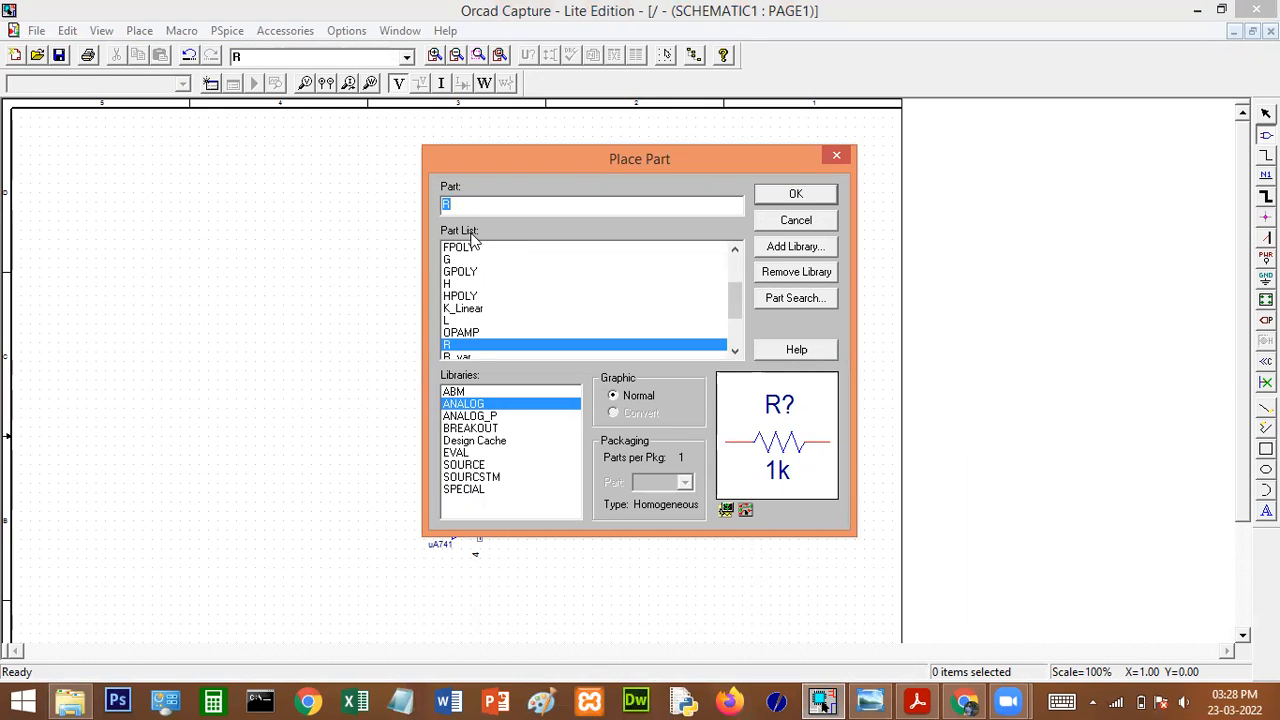
{"action": "left_click", "coordinate": [470, 465]}
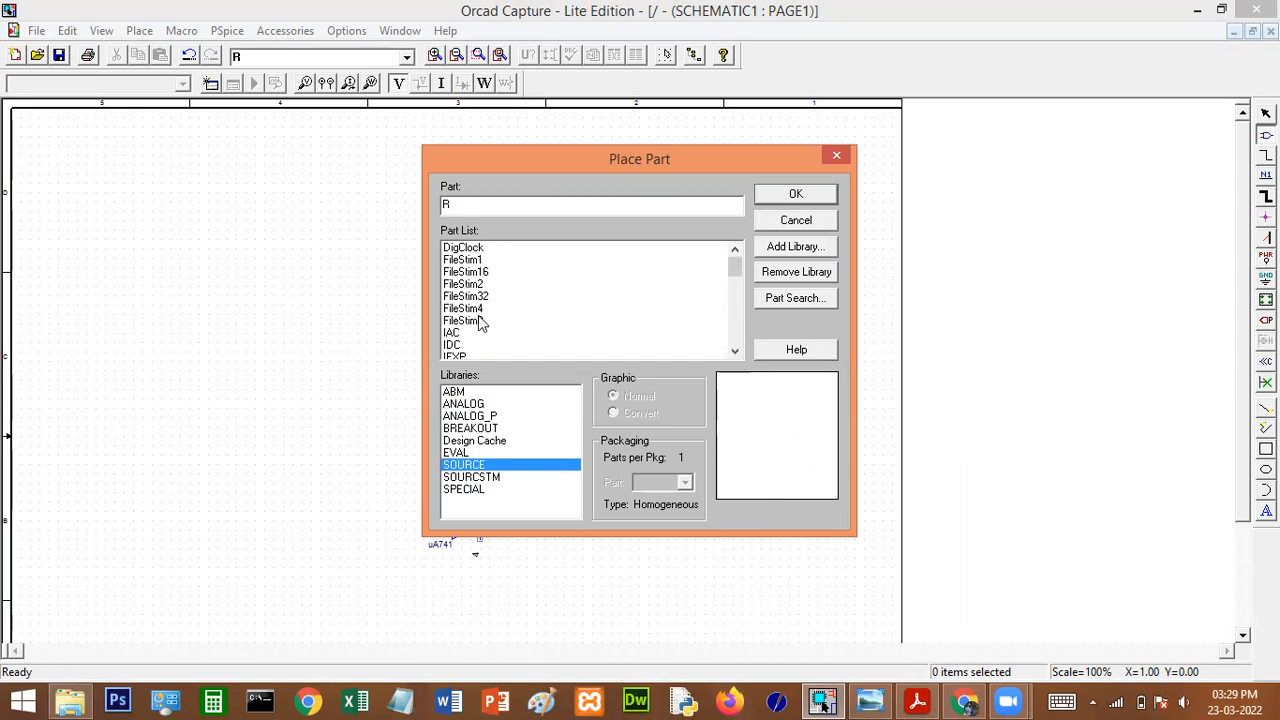
{"action": "double_click", "coordinate": [466, 204]}
{"action": "type", "text": "Vsin"}
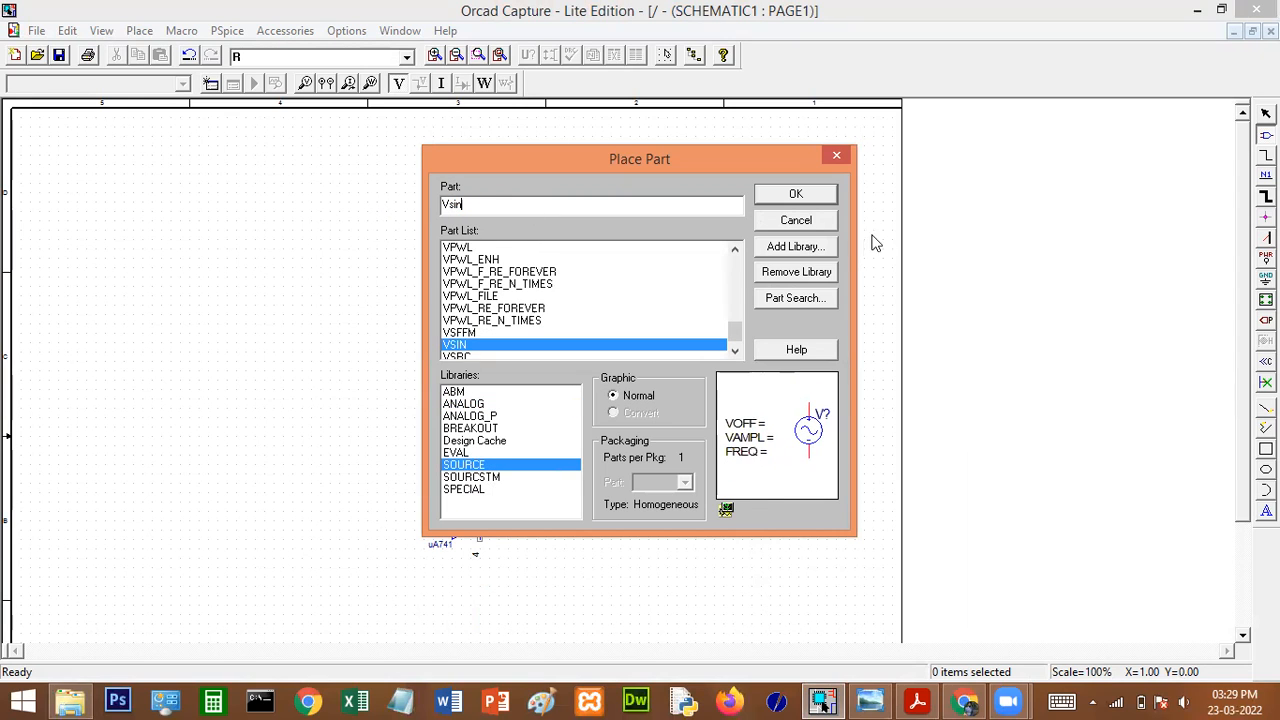
{"action": "left_click", "coordinate": [805, 199]}
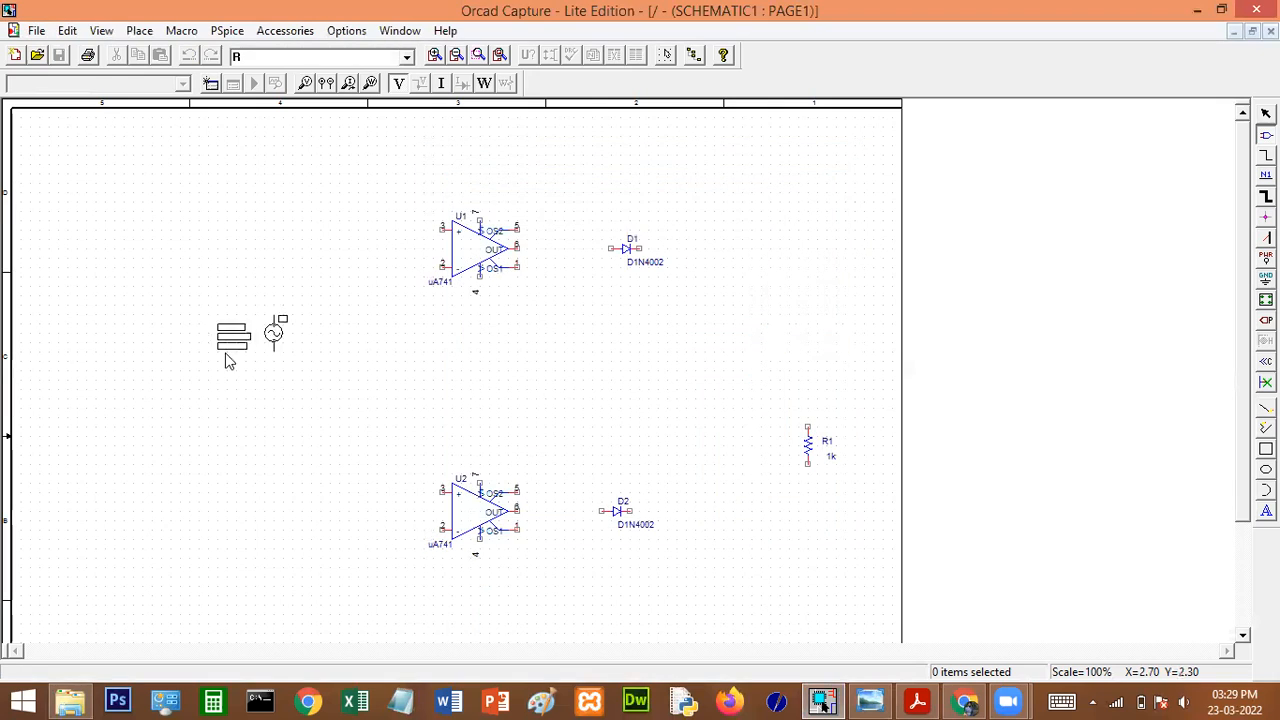
{"action": "left_click", "coordinate": [232, 427]}
{"action": "right_click", "coordinate": [824, 291]}
{"action": "left_click", "coordinate": [862, 302]}
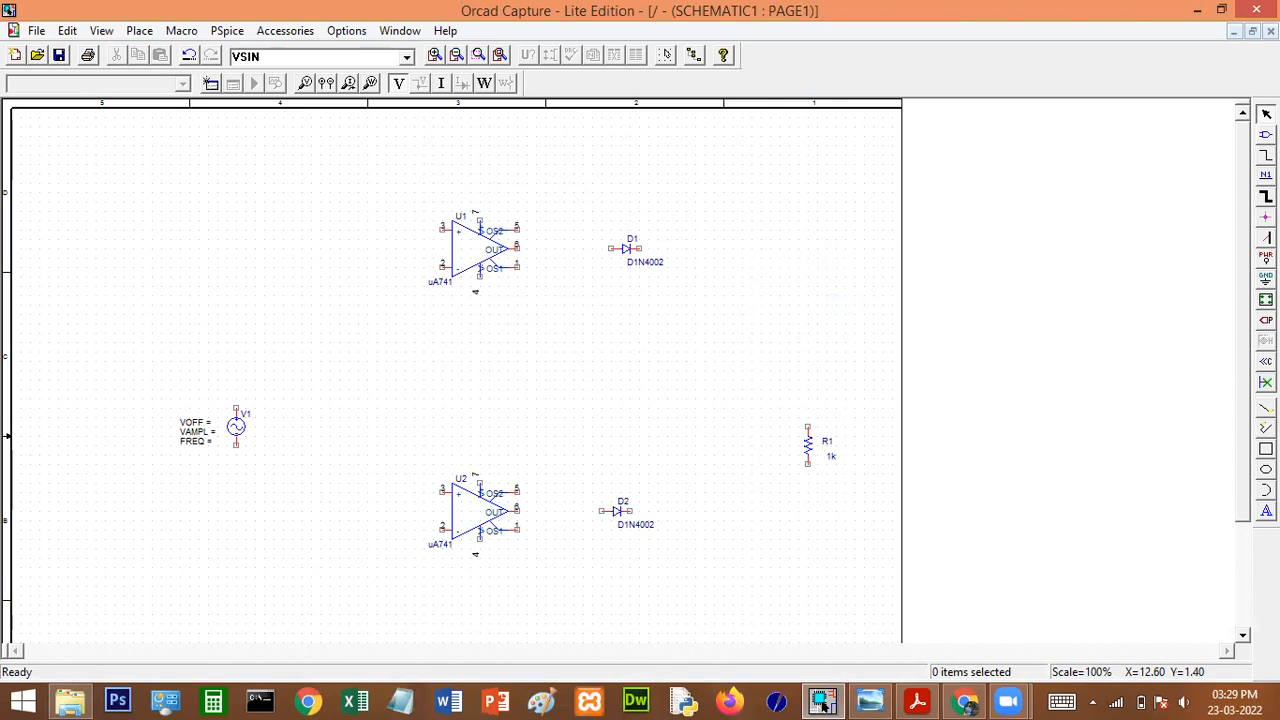
- Wire the upper terminal of sine source V1 to pin 2 of U1 and branch that wire to pin 3 of U2
{"action": "left_click", "coordinate": [1266, 155]}
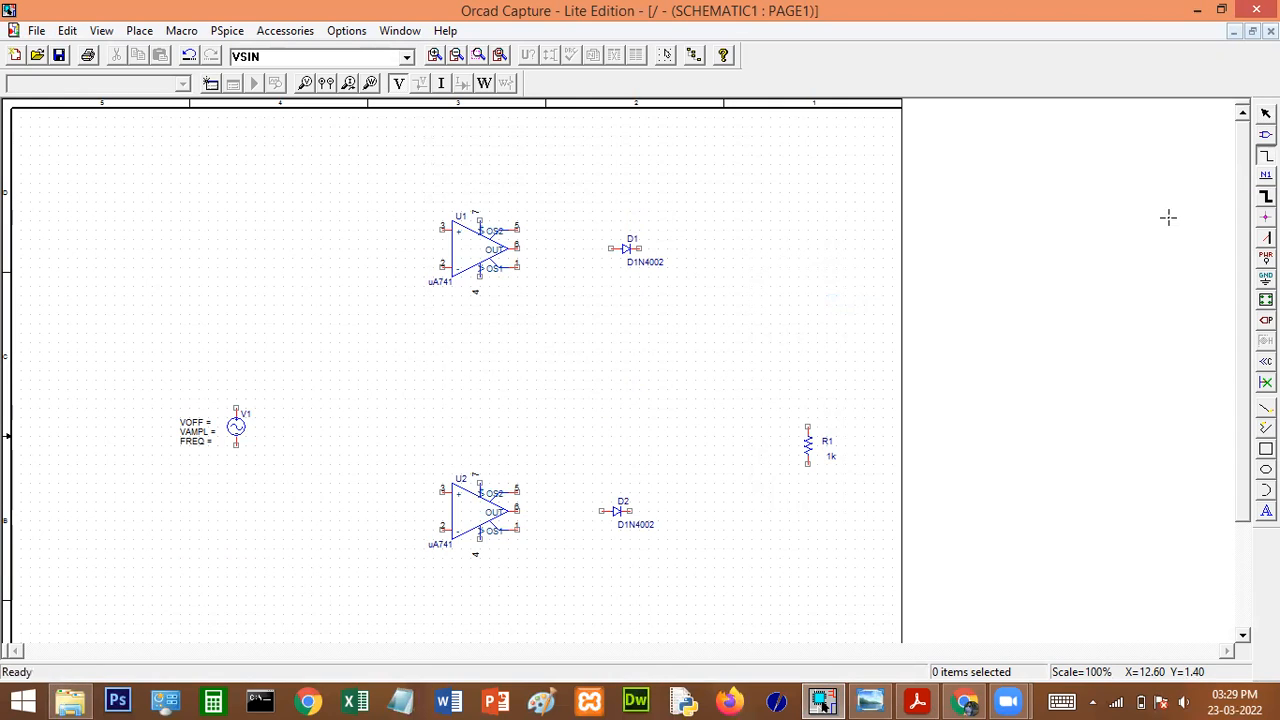
{"action": "left_click", "coordinate": [441, 265]}
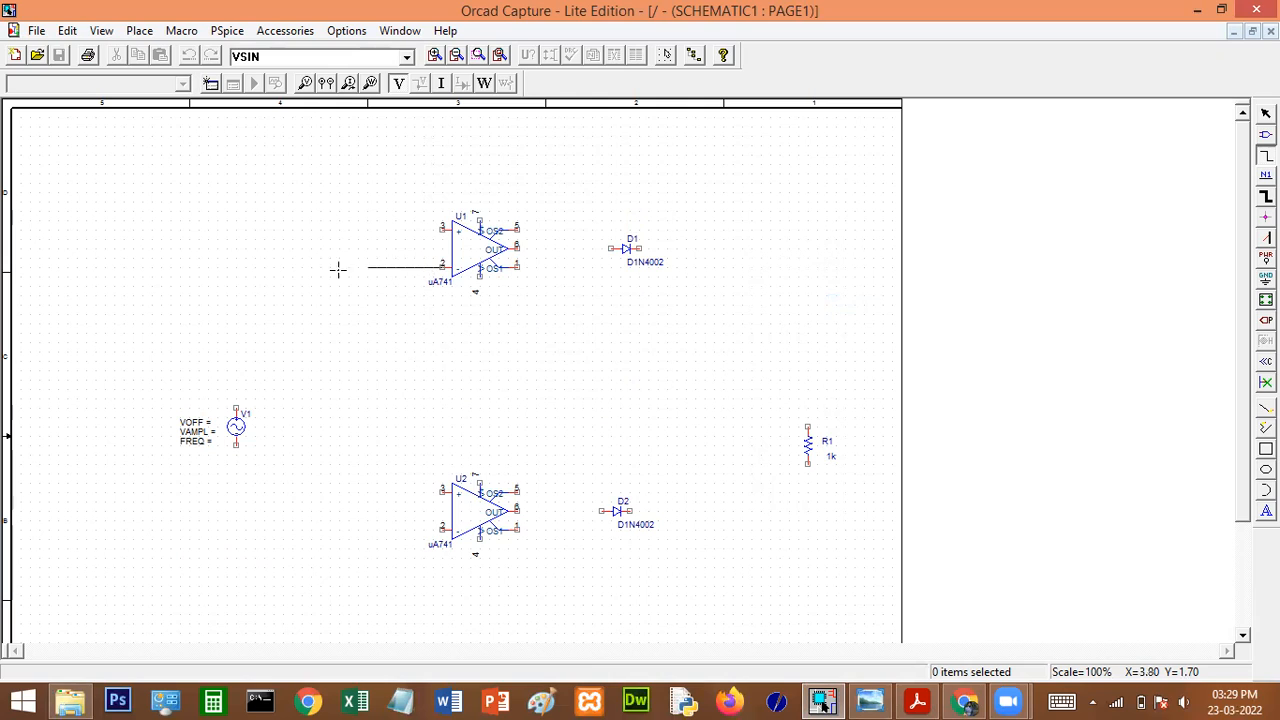
{"action": "left_click", "coordinate": [236, 408]}
{"action": "left_click", "coordinate": [441, 491]}
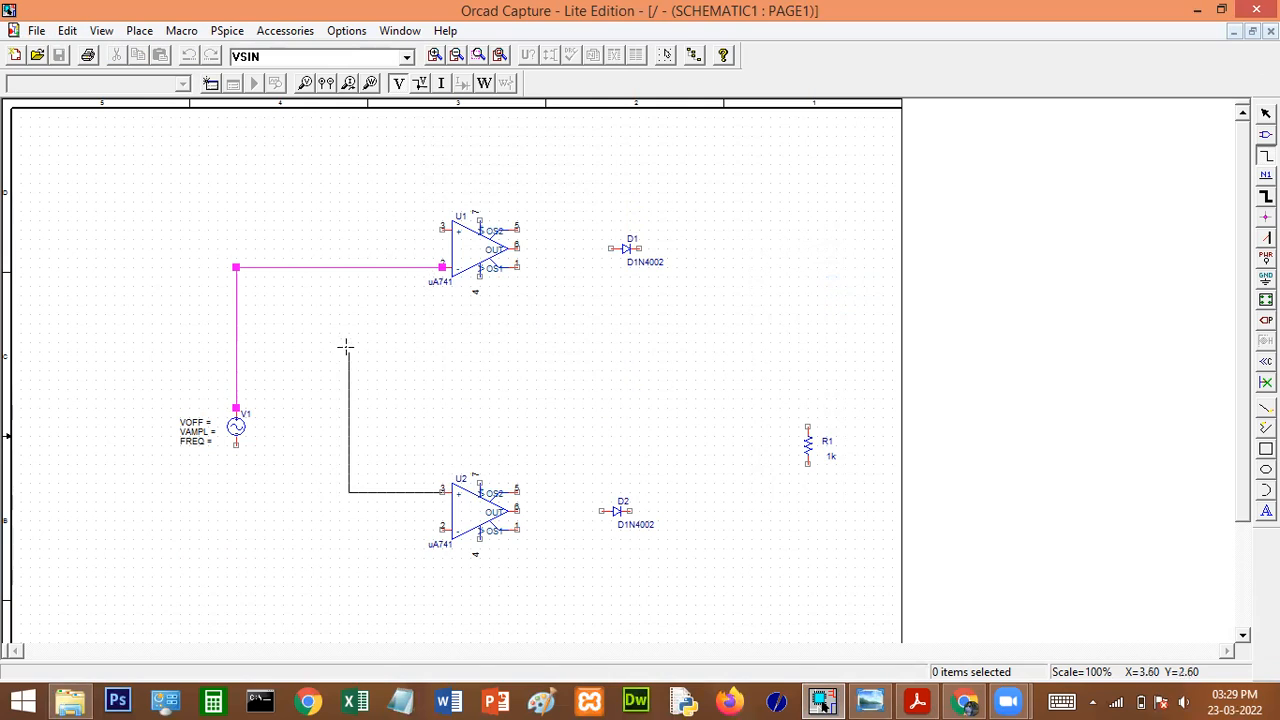
{"action": "left_click", "coordinate": [359, 267]}
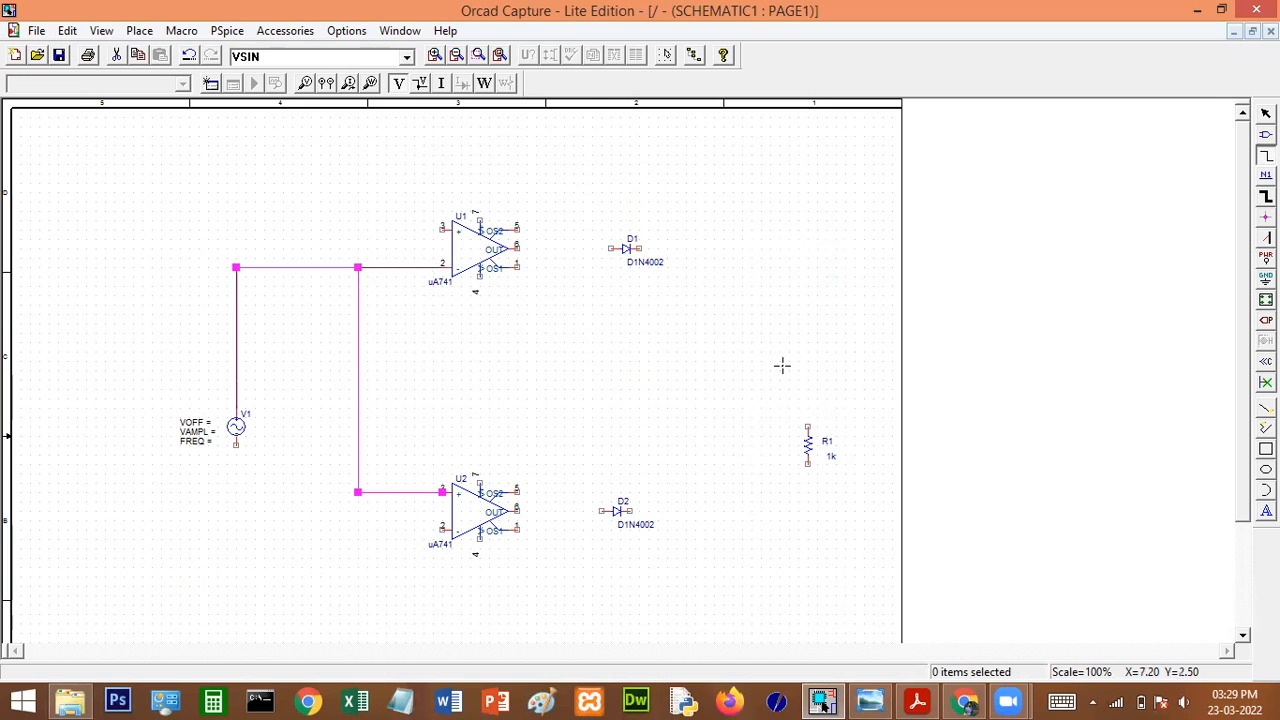
- Wire the output of U1 to the anode of D1 and the output of U2 to the anode of D2
{"action": "left_click", "coordinate": [610, 248]}
{"action": "left_click", "coordinate": [517, 248]}
{"action": "left_click", "coordinate": [517, 511]}
{"action": "left_click", "coordinate": [600, 511]}
- Wire the cathodes of D1 and D2 together and connect the joining wire to the upper end of R1
{"action": "left_click", "coordinate": [641, 248]}
{"action": "left_click", "coordinate": [742, 248]}
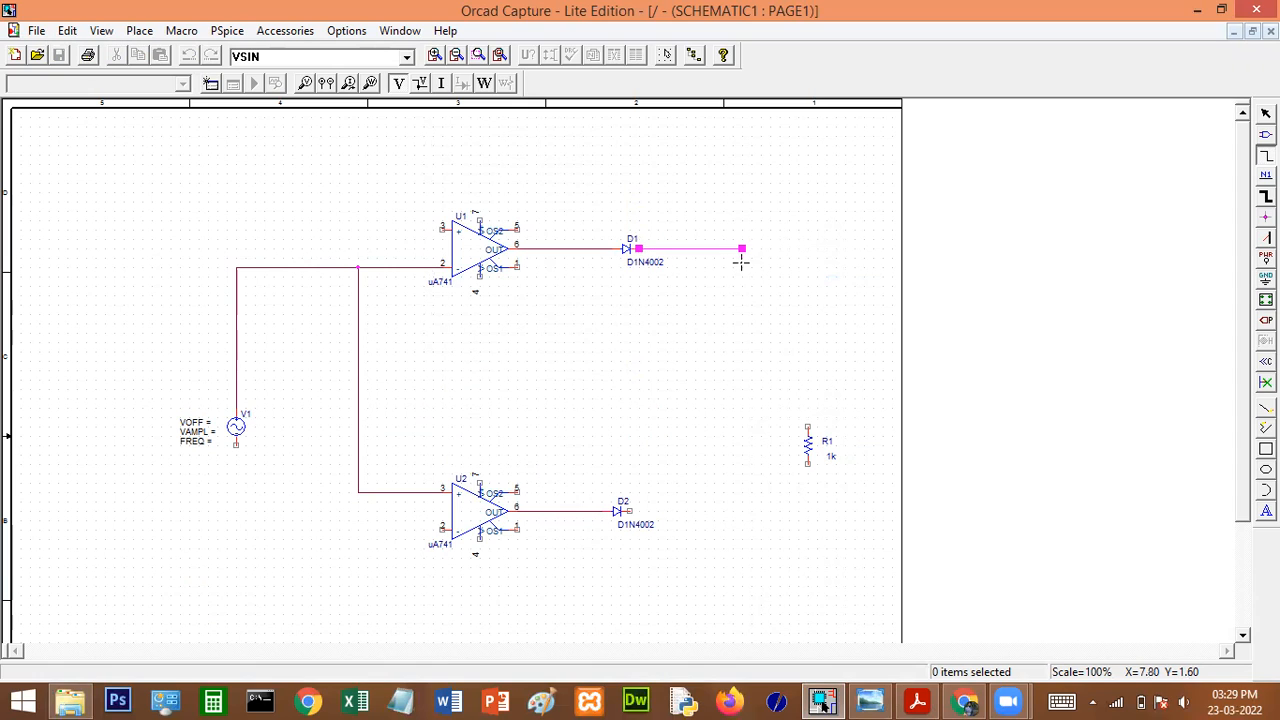
{"action": "left_click", "coordinate": [630, 511]}
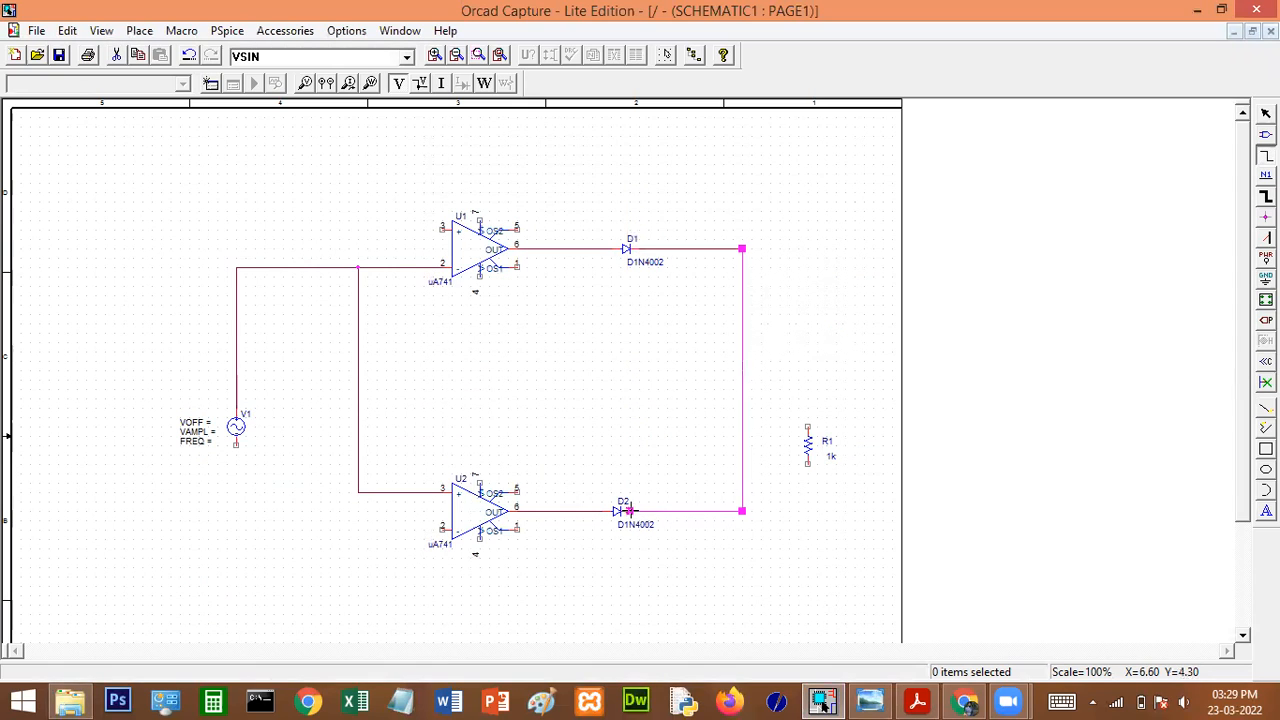
{"action": "left_click", "coordinate": [808, 426]}
{"action": "left_click", "coordinate": [808, 370]}
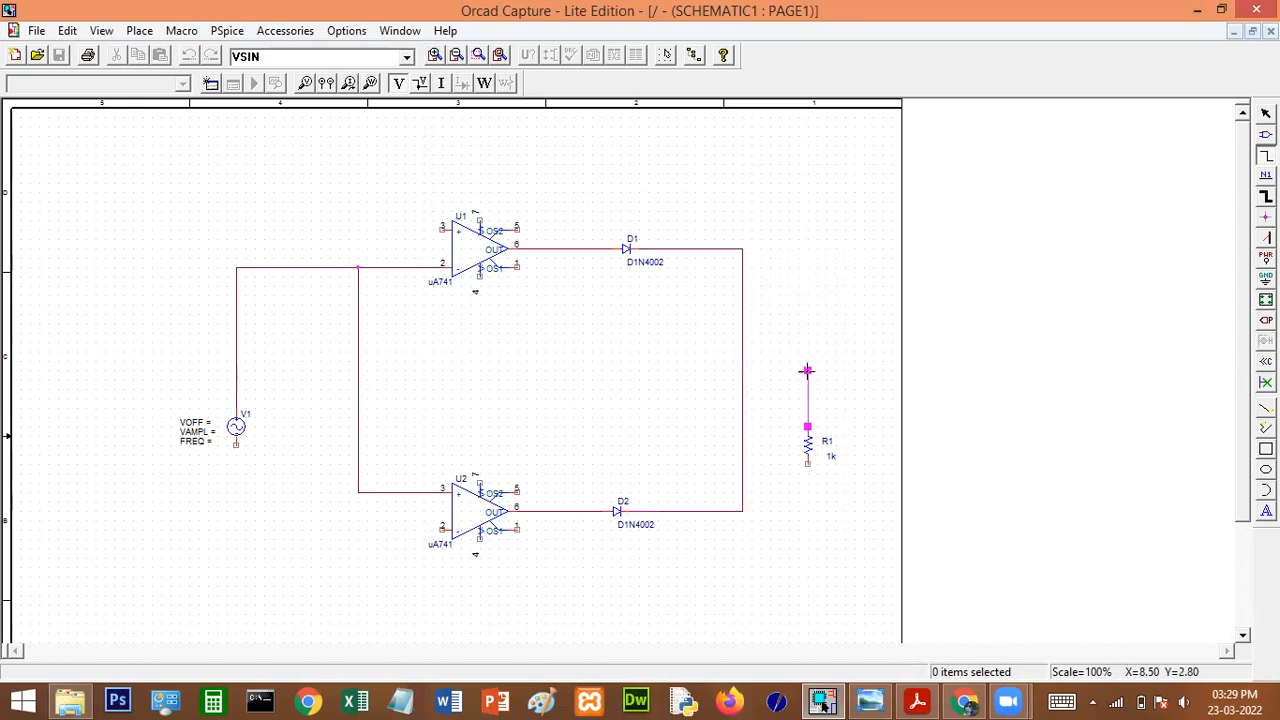
{"action": "left_click", "coordinate": [742, 370]}
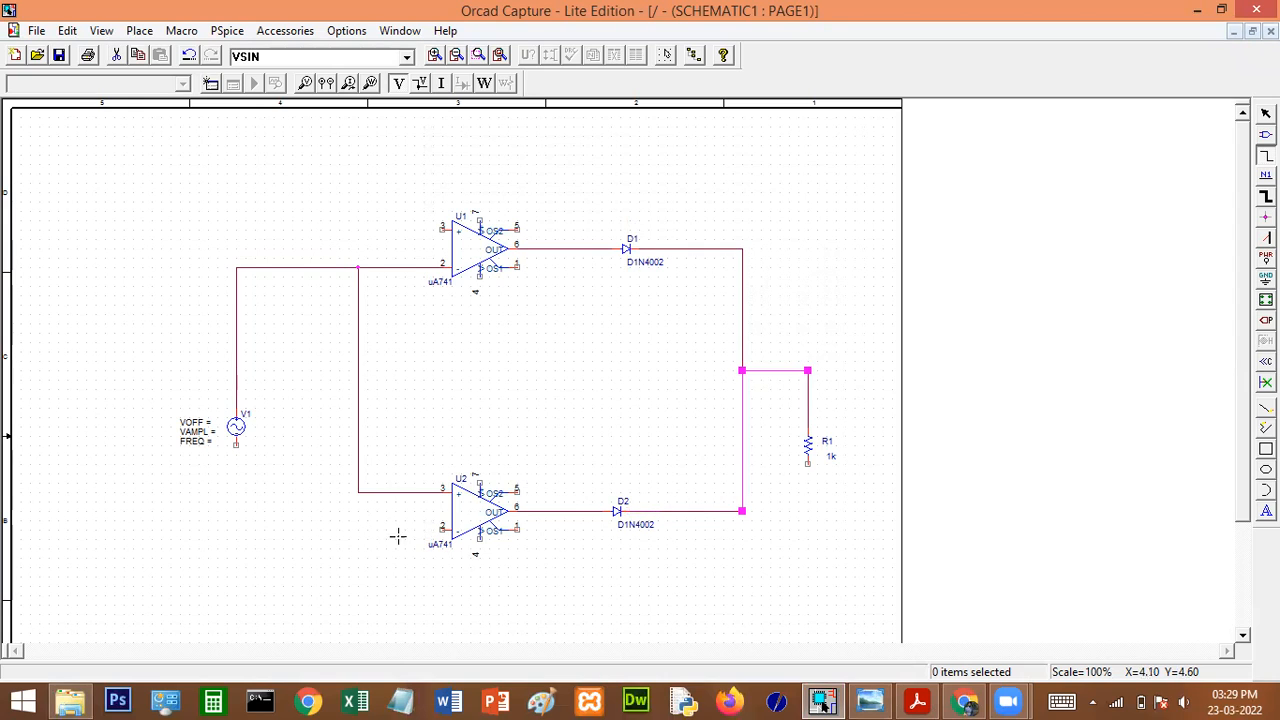
- Draw short horizontal wires leading left from pin 2 of U2 and from pin 3 of U1, leaving their outer ends free
{"action": "left_click", "coordinate": [442, 530]}
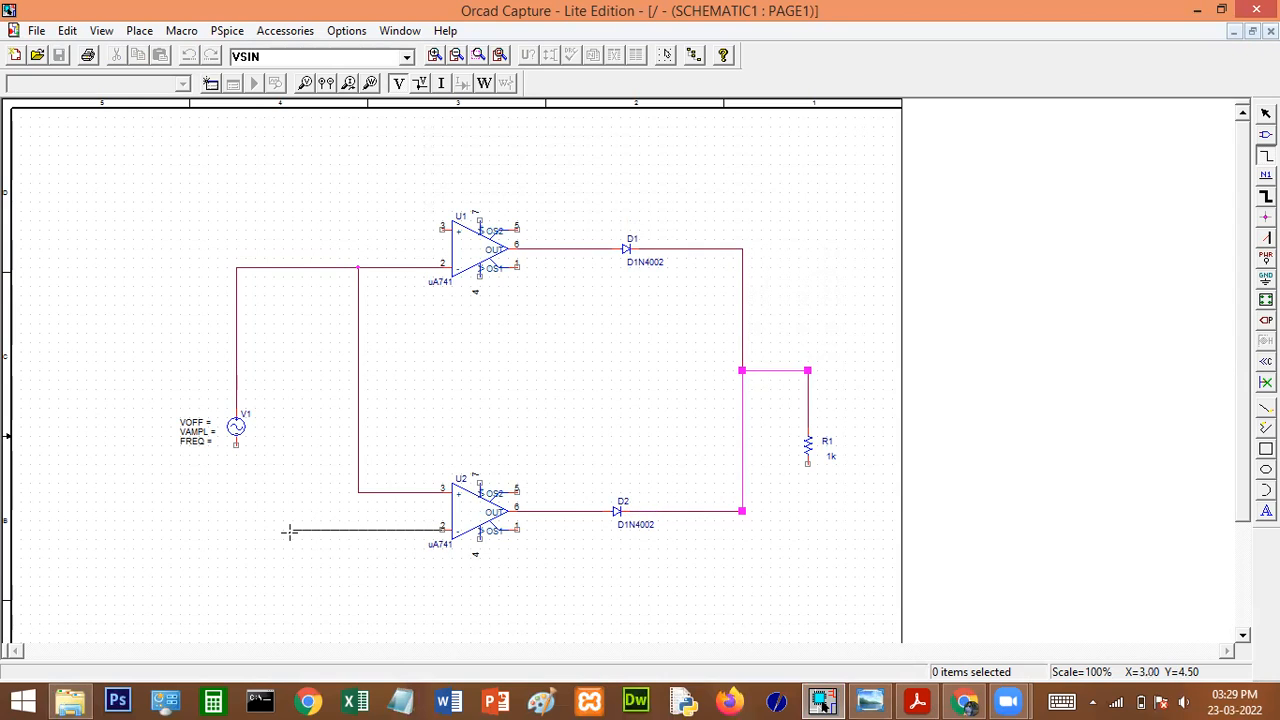
{"action": "double_click", "coordinate": [293, 530]}
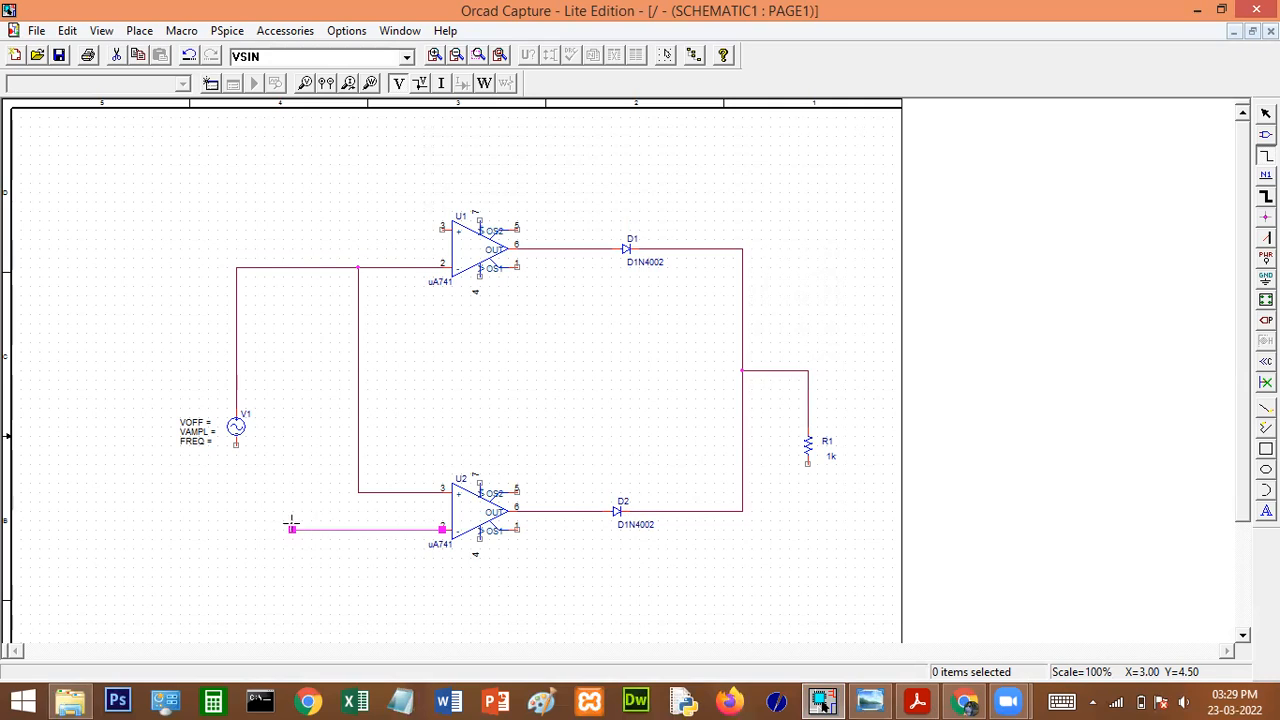
{"action": "left_click", "coordinate": [442, 229]}
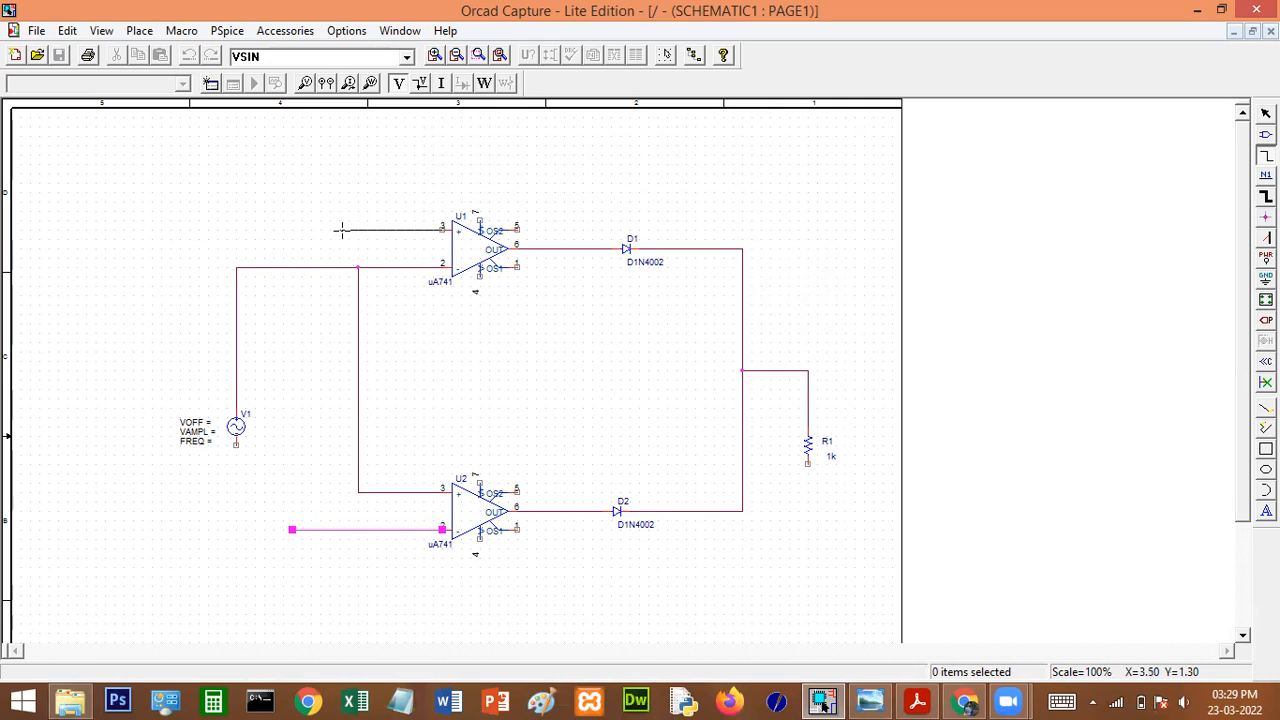
{"action": "double_click", "coordinate": [340, 230]}
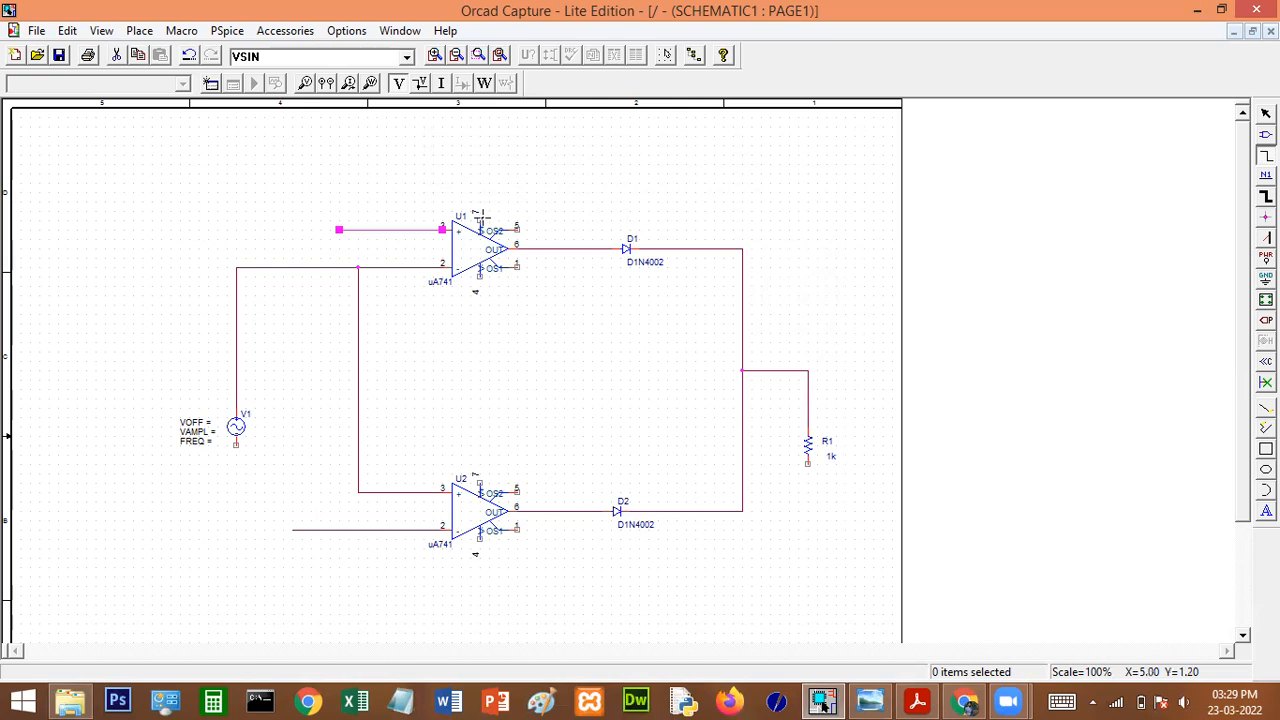
- Draw short vertical wire stubs outward from supply pins 7 and 4 of both op-amps U1 and U2, and finish wiring
{"action": "double_click", "coordinate": [480, 184]}
{"action": "left_click", "coordinate": [478, 480]}
{"action": "double_click", "coordinate": [480, 436]}
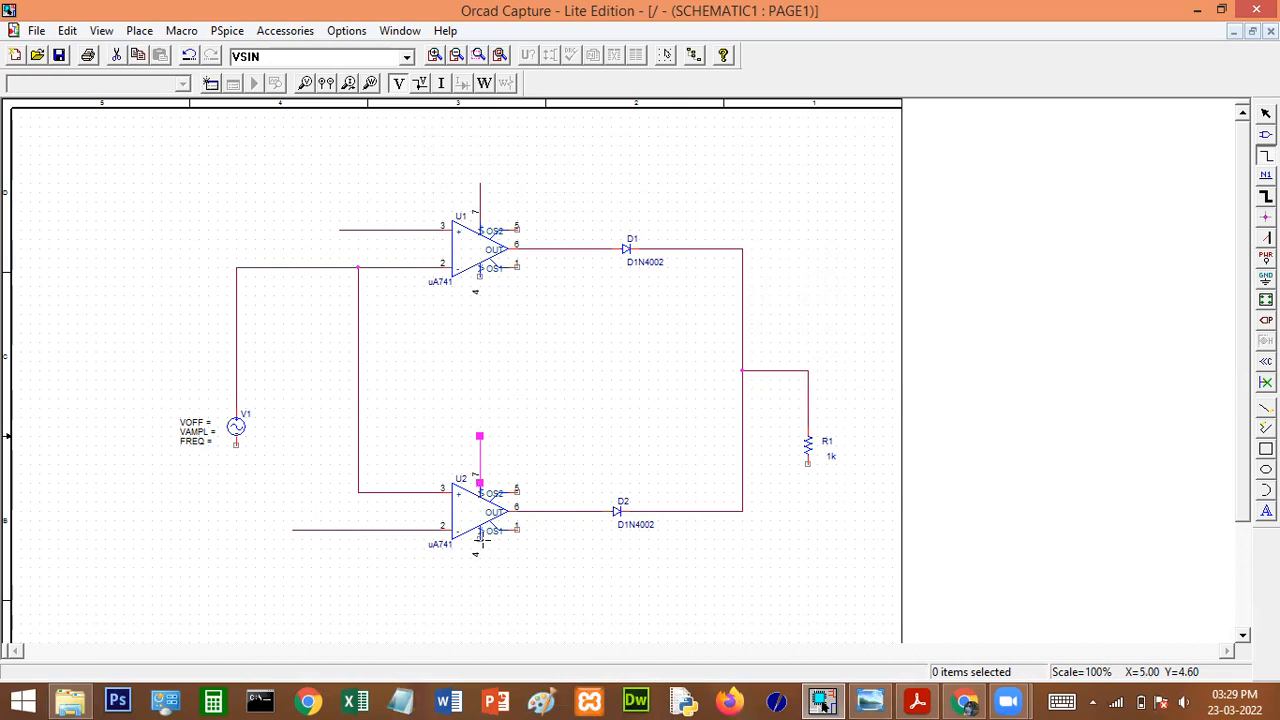
{"action": "left_click", "coordinate": [476, 552]}
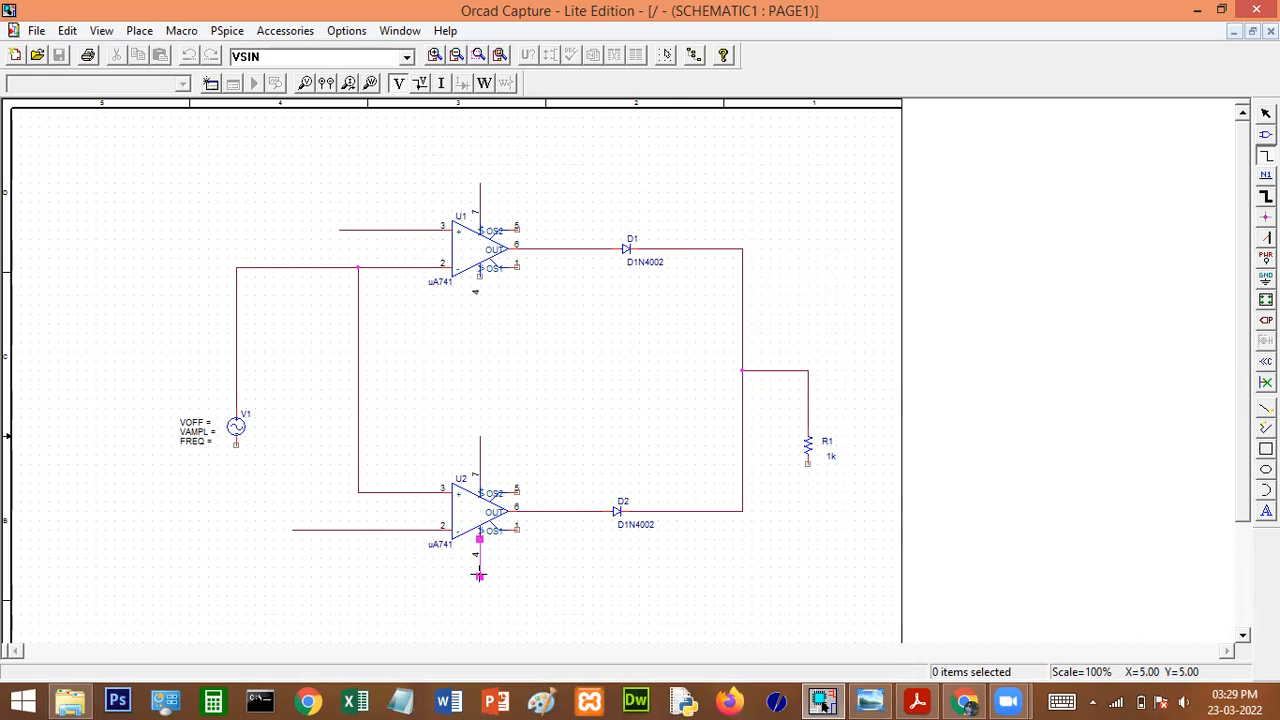
{"action": "double_click", "coordinate": [480, 576]}
{"action": "left_click", "coordinate": [479, 291]}
{"action": "left_click", "coordinate": [479, 302]}
{"action": "right_click", "coordinate": [792, 181]}
{"action": "left_click", "coordinate": [805, 192]}
{"action": "left_click", "coordinate": [798, 221]}
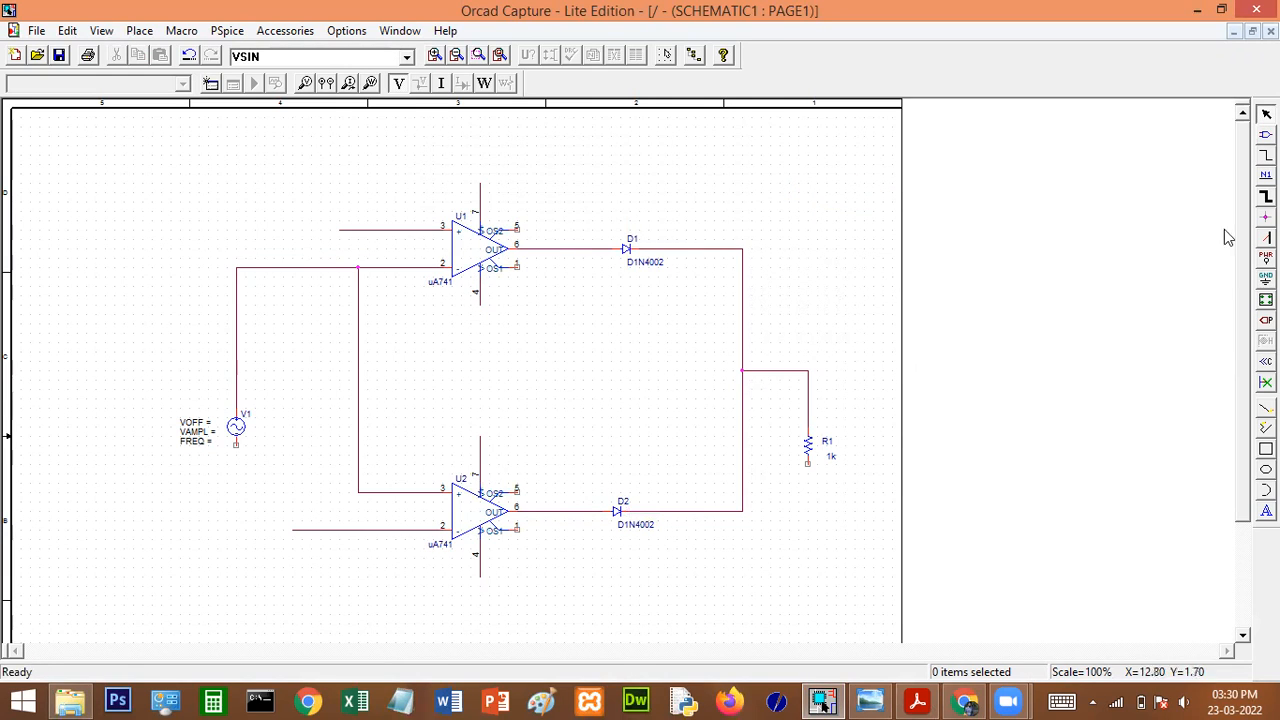
- Check the circuit in the lab PDF and place four VDC sources, rotated 180 degrees, on the pin 7 and pin 4 stubs of U1 and U2
{"action": "left_click", "coordinate": [917, 700]}
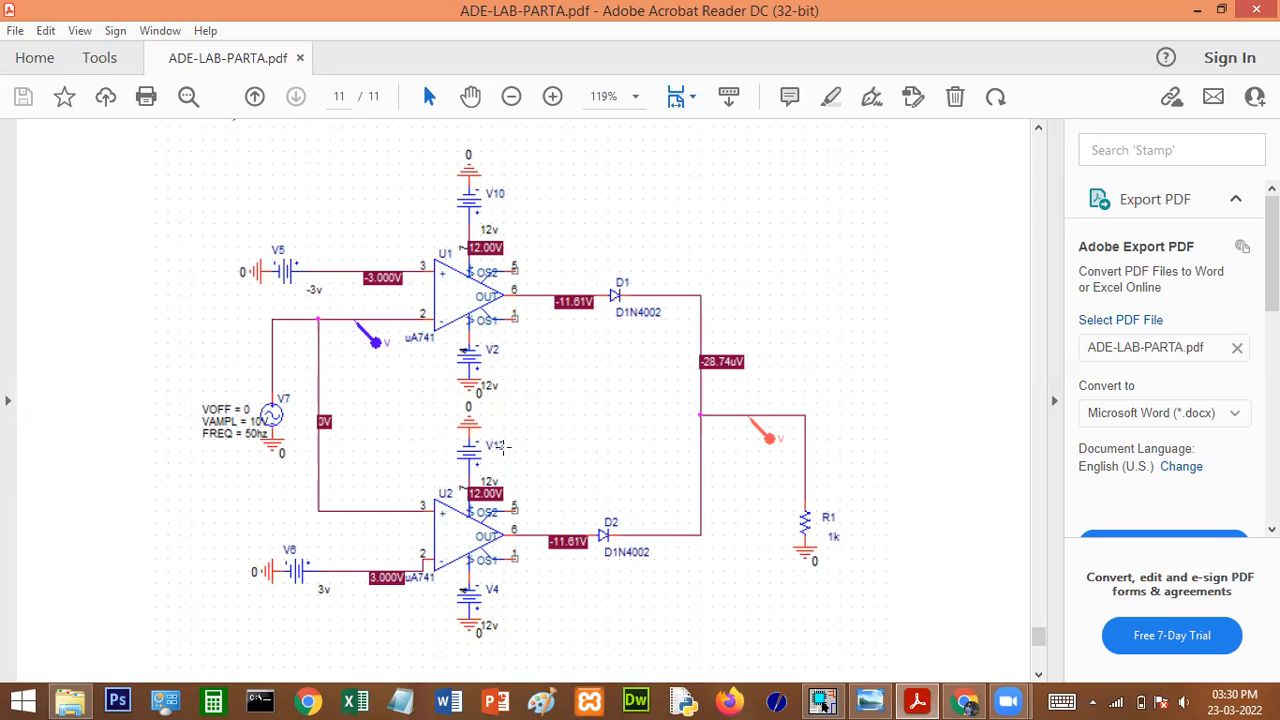
{"action": "left_click", "coordinate": [822, 700]}
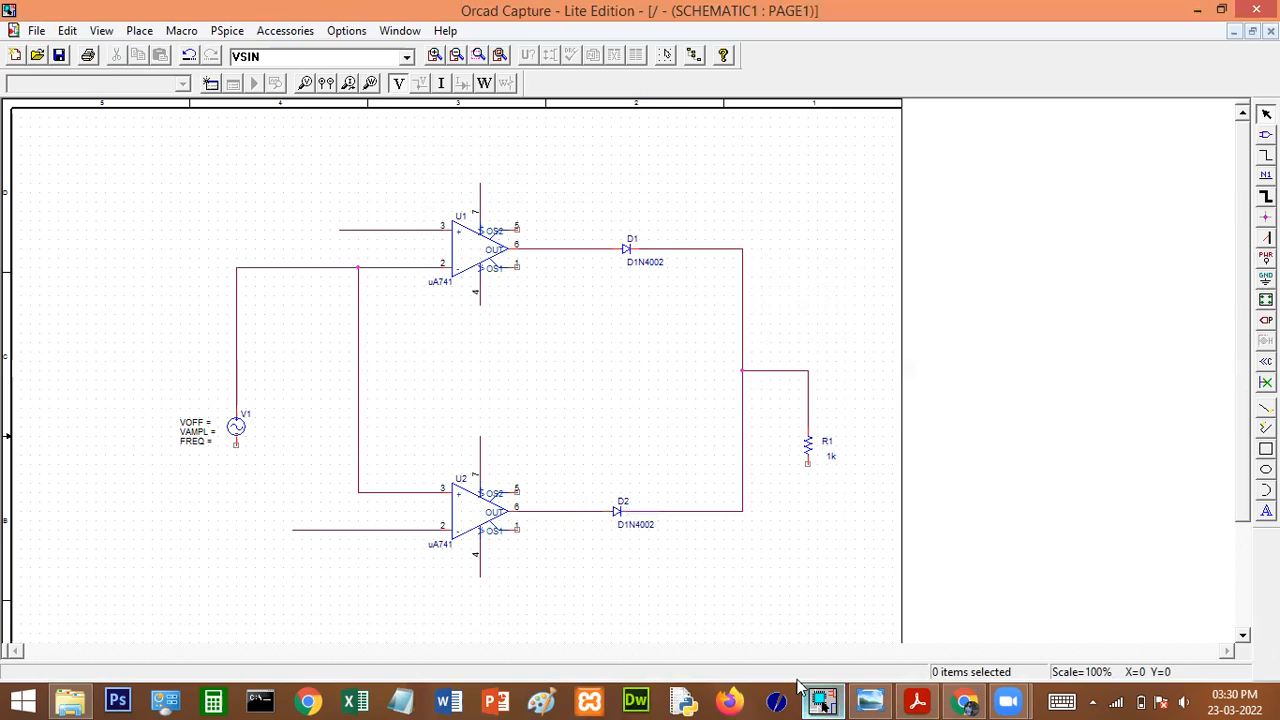
{"action": "left_click", "coordinate": [139, 31]}
{"action": "left_click", "coordinate": [158, 47]}
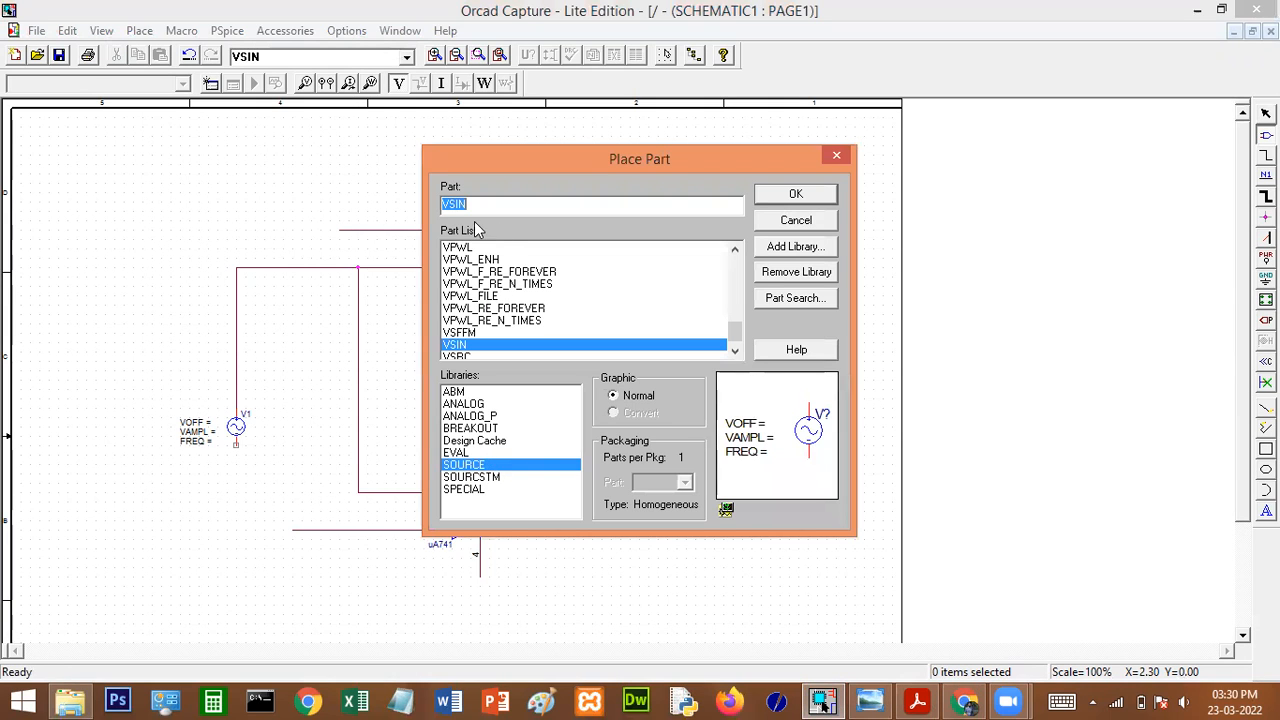
{"action": "type", "text": "vdc"}
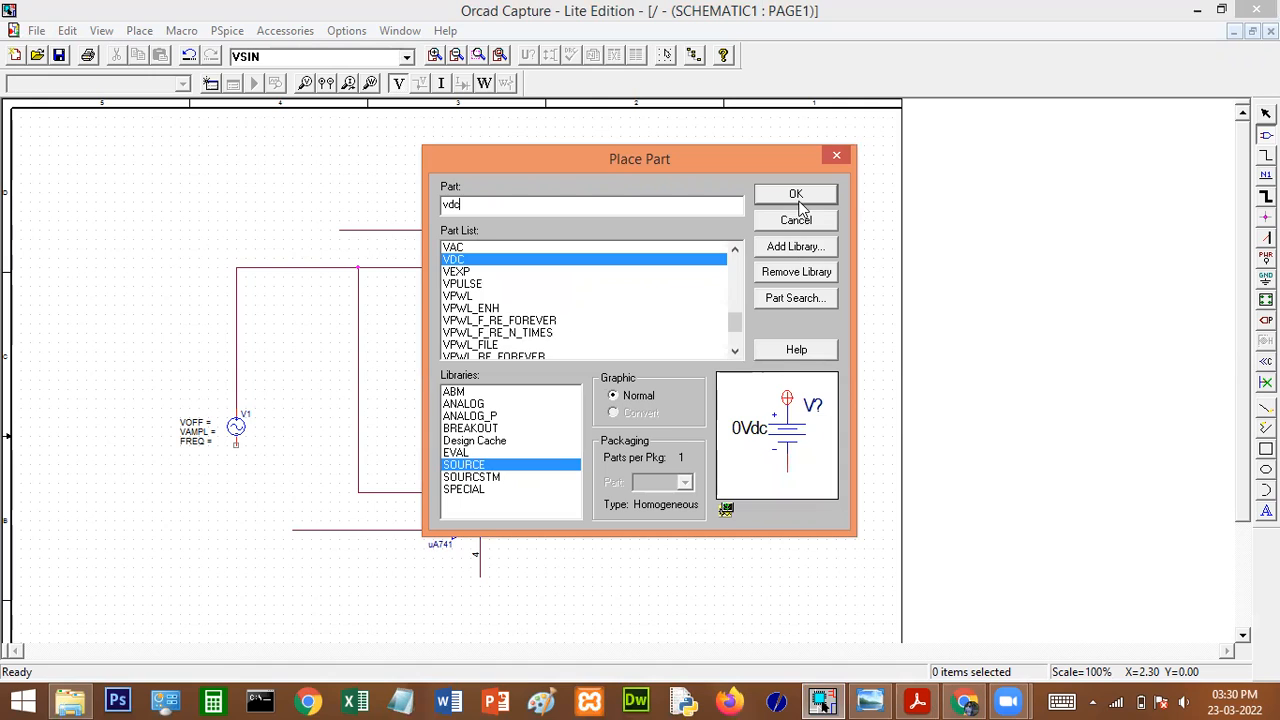
{"action": "left_click", "coordinate": [795, 195]}
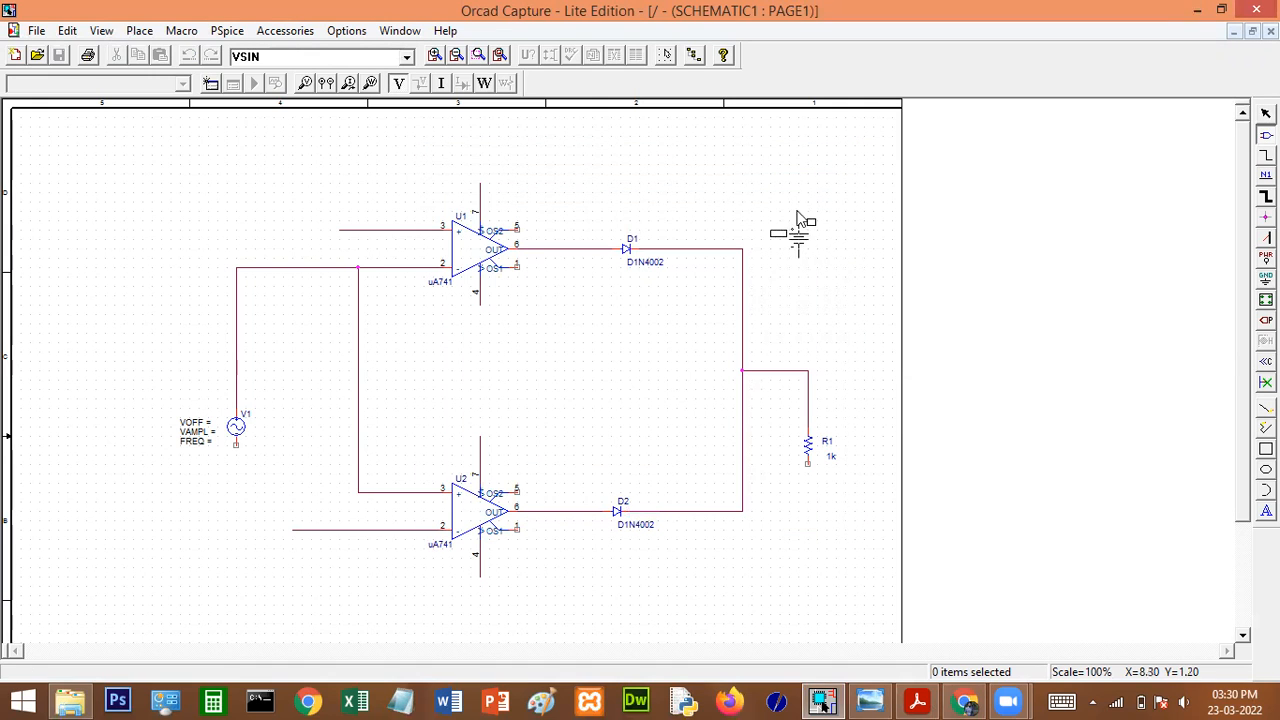
{"action": "right_click", "coordinate": [801, 201]}
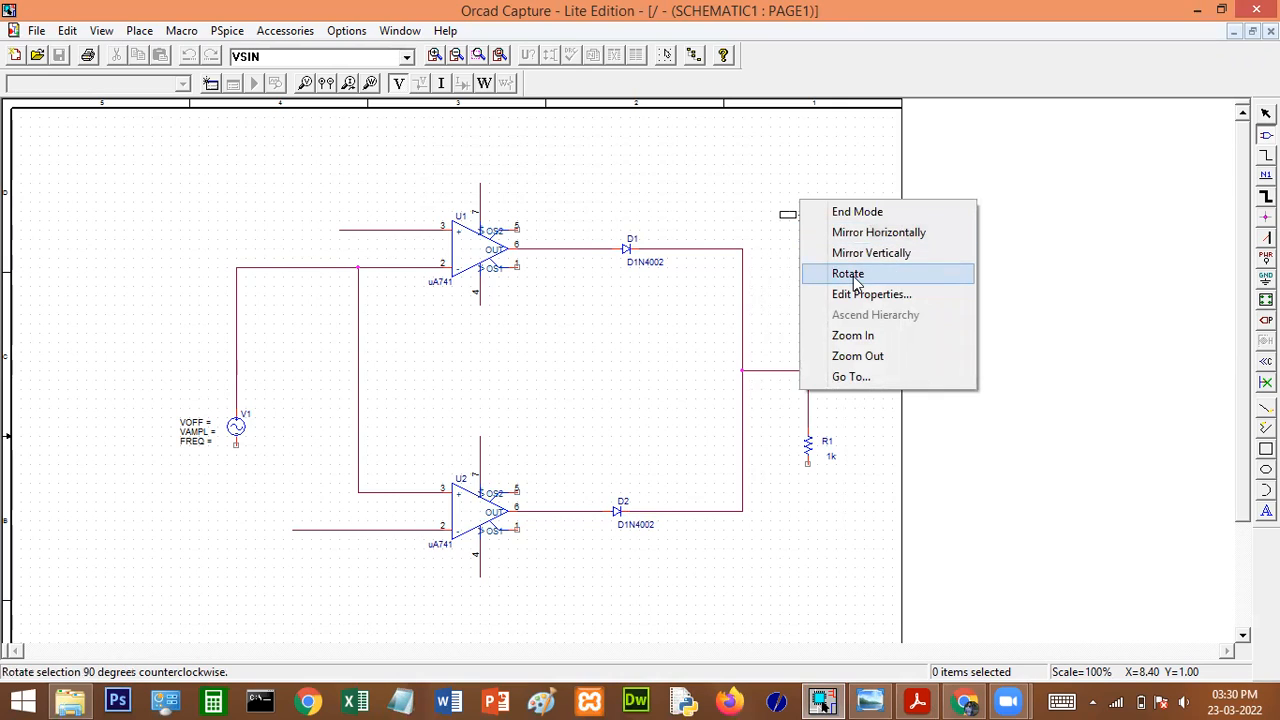
{"action": "left_click", "coordinate": [853, 276]}
{"action": "right_click", "coordinate": [819, 211]}
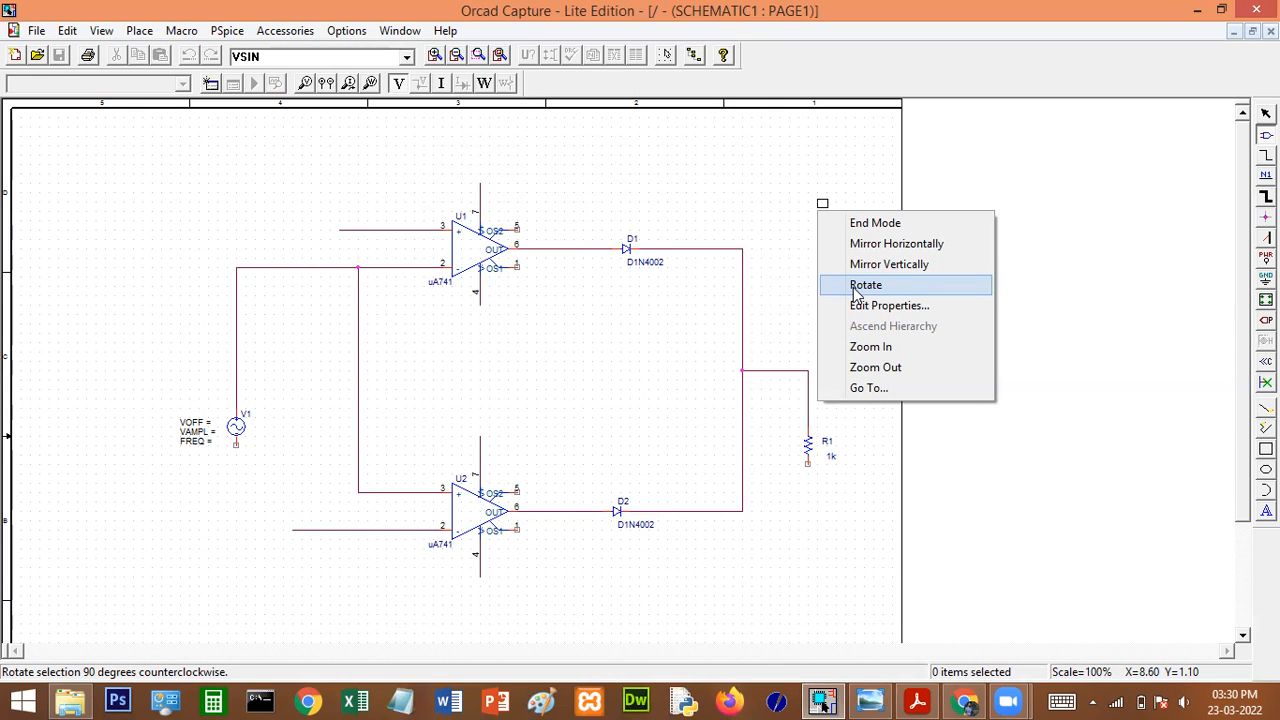
{"action": "left_click", "coordinate": [862, 285]}
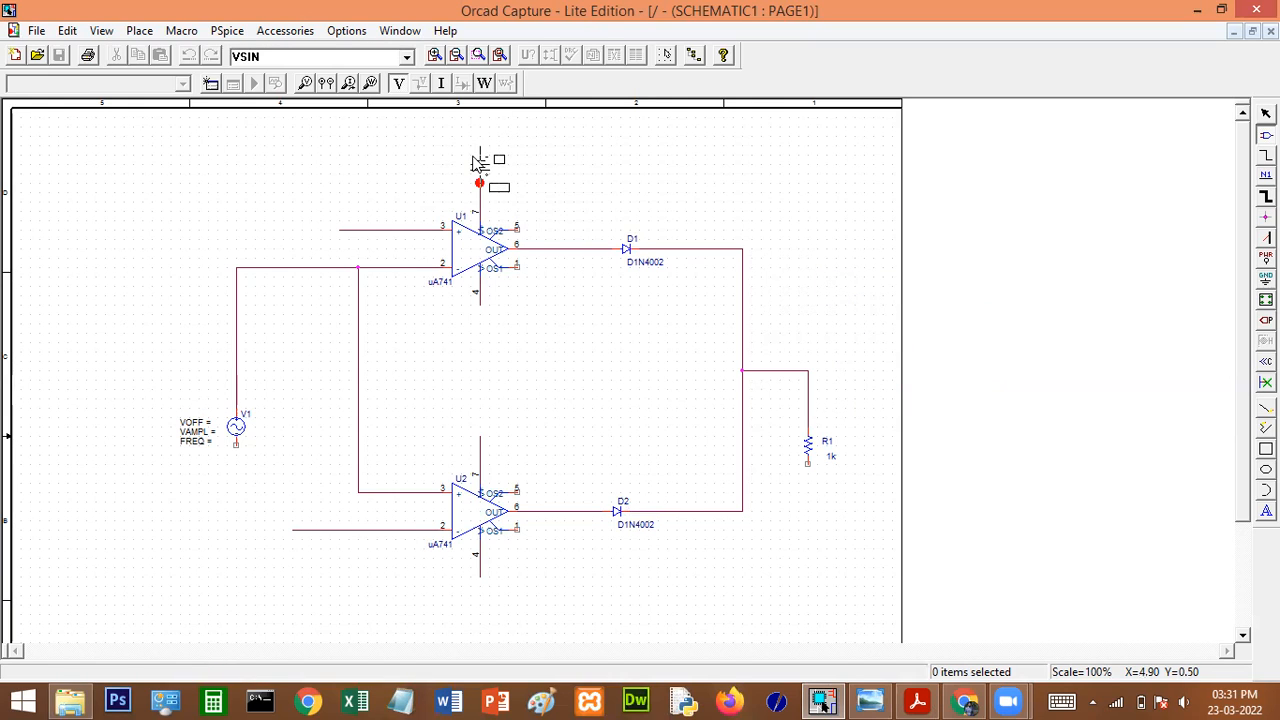
{"action": "left_click", "coordinate": [478, 163]}
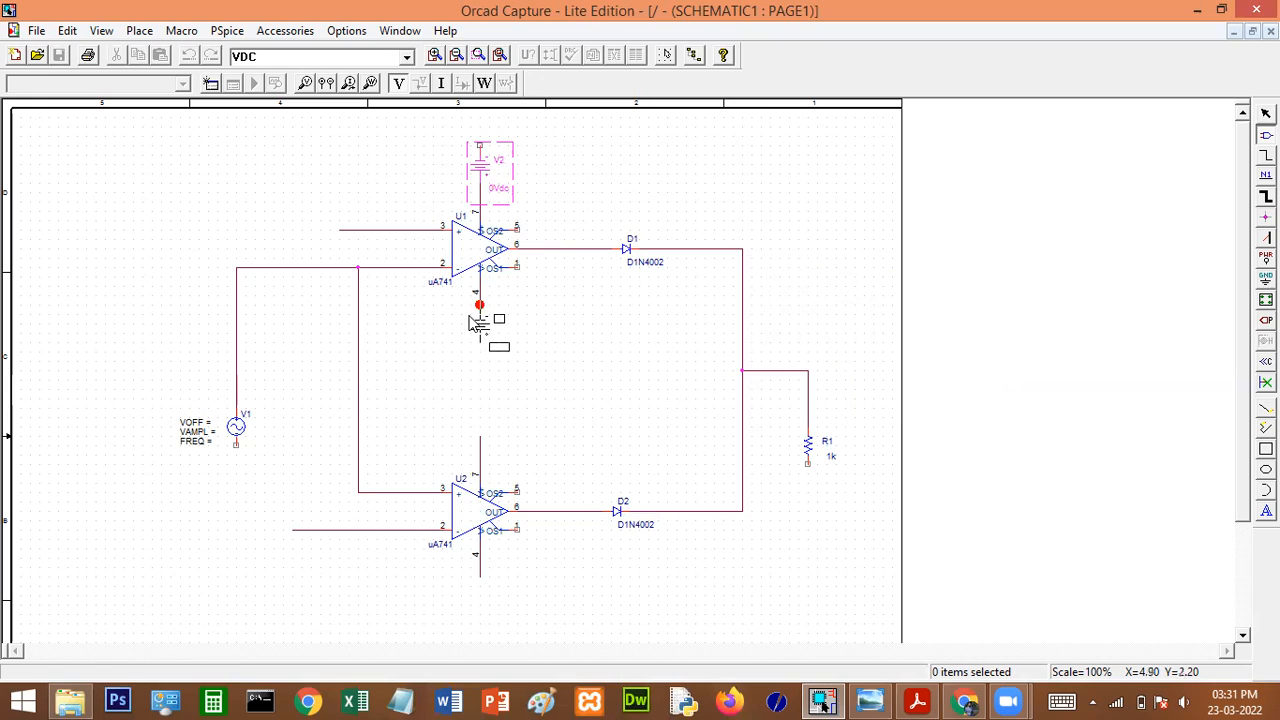
{"action": "left_click", "coordinate": [478, 324]}
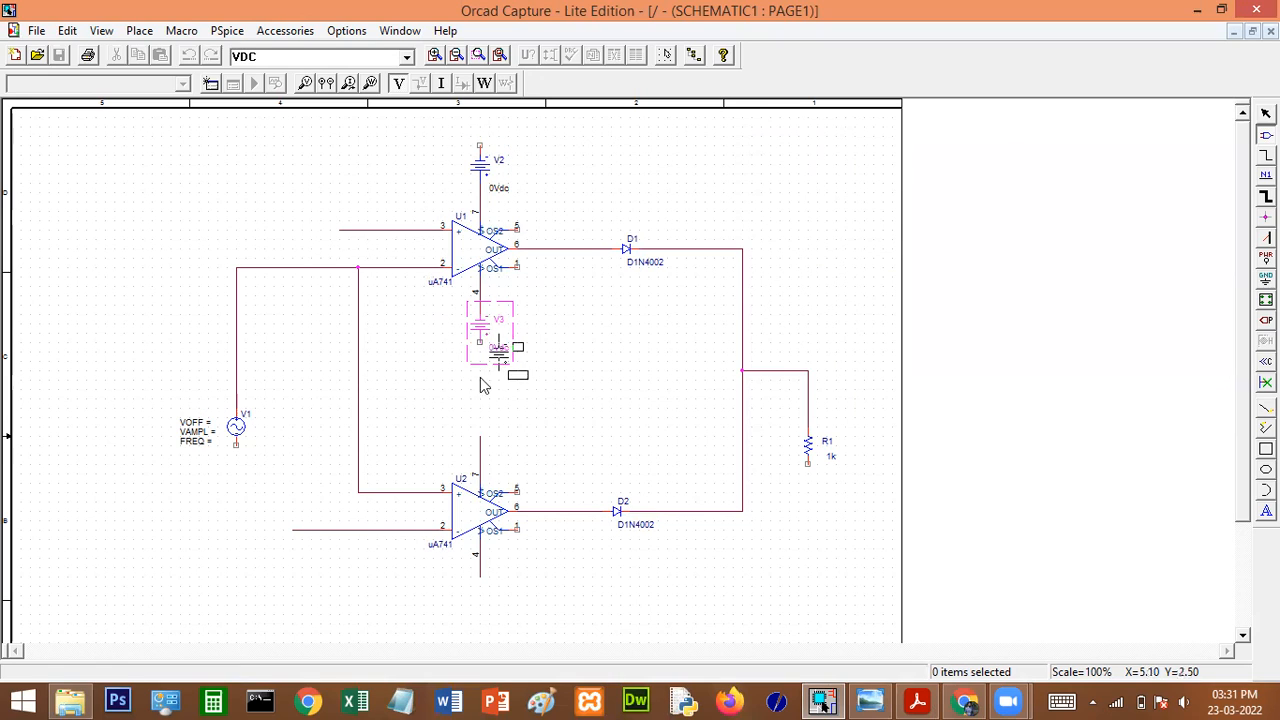
{"action": "left_click", "coordinate": [476, 430]}
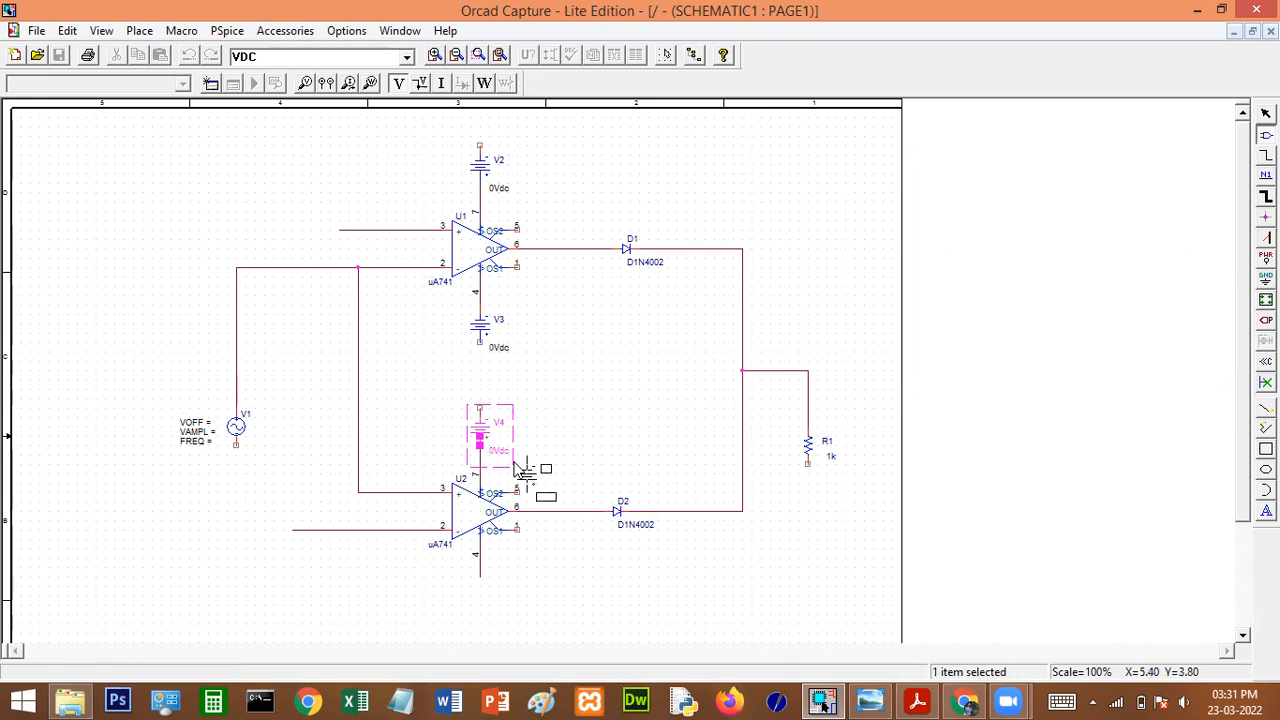
{"action": "left_click", "coordinate": [478, 592]}
- Rotate the VDC part to horizontal and place one on the U1 pin 3 wire and one on the U2 pin 2 wire, positive sides facing the op-amps
{"action": "right_click", "coordinate": [215, 164]}
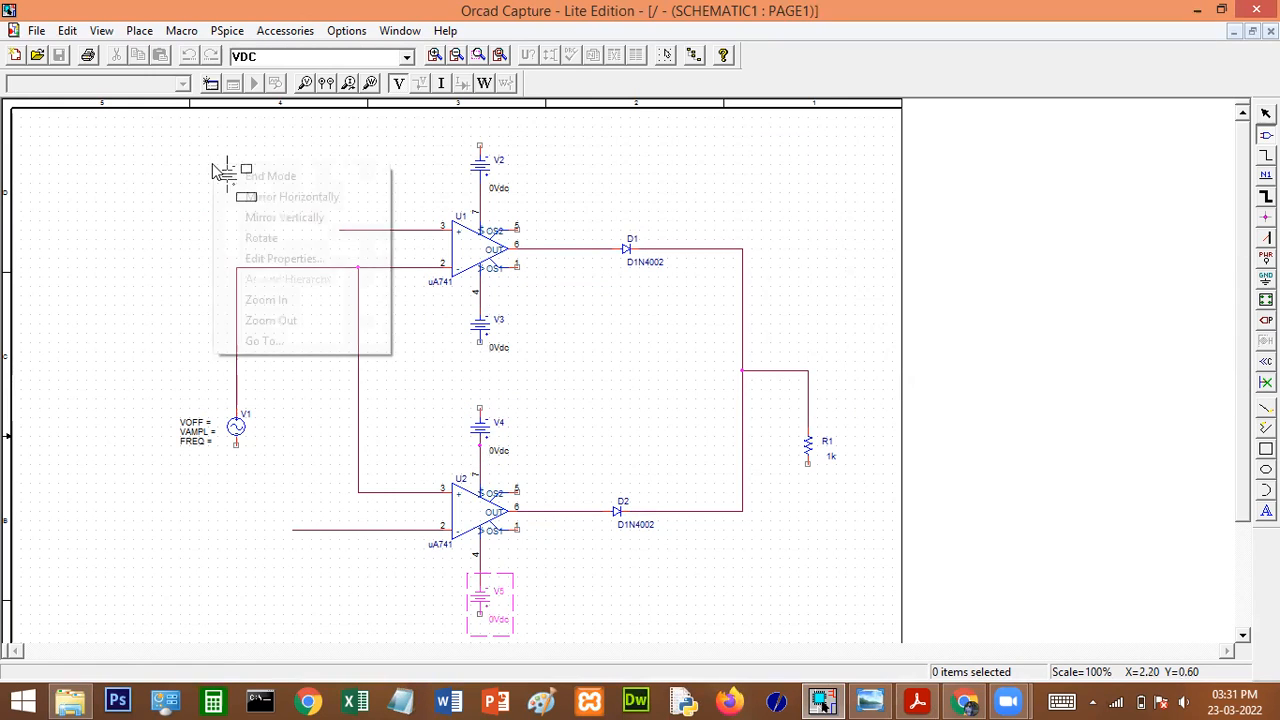
{"action": "left_click", "coordinate": [272, 240]}
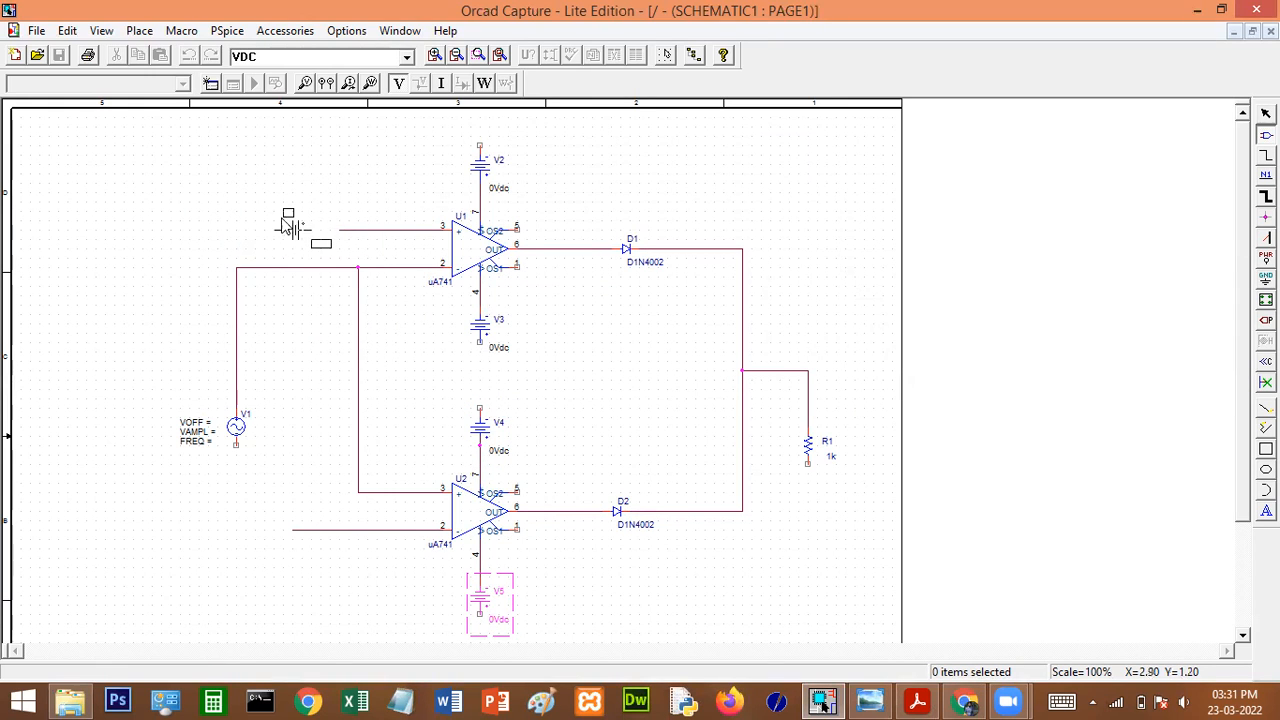
{"action": "left_click", "coordinate": [316, 229]}
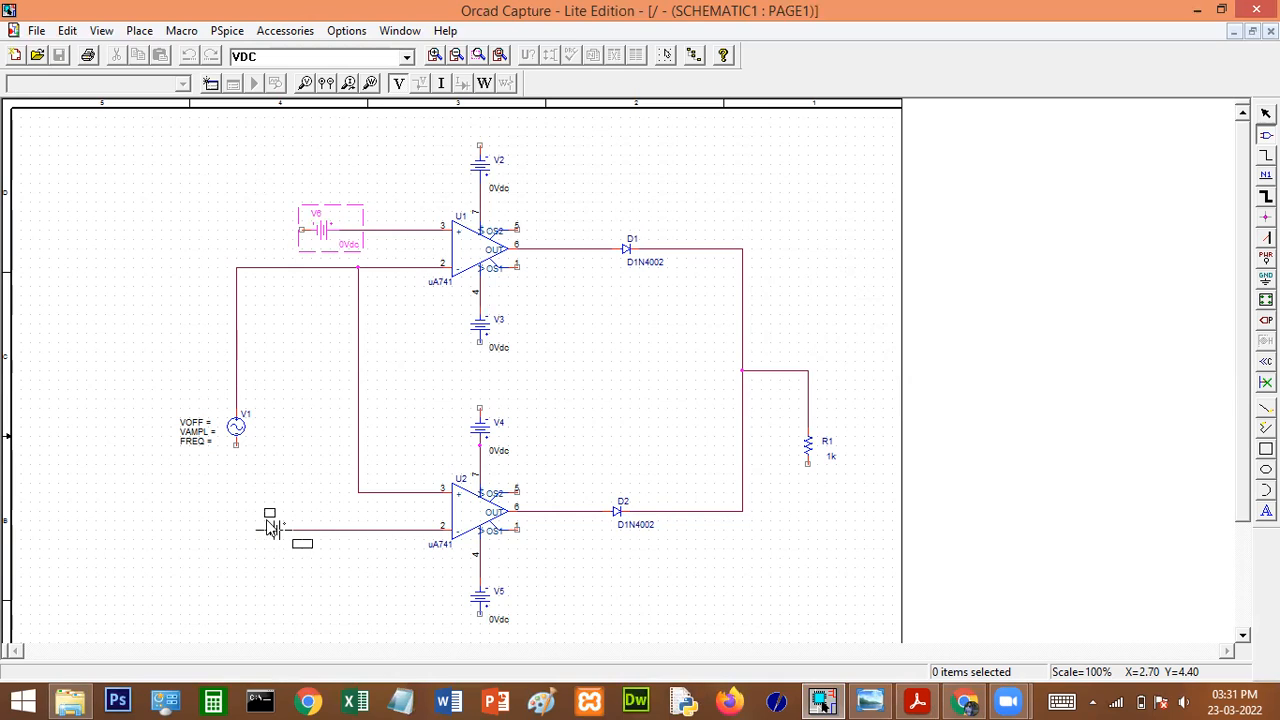
{"action": "left_click", "coordinate": [272, 528]}
{"action": "right_click", "coordinate": [851, 245]}
{"action": "left_click", "coordinate": [884, 252]}
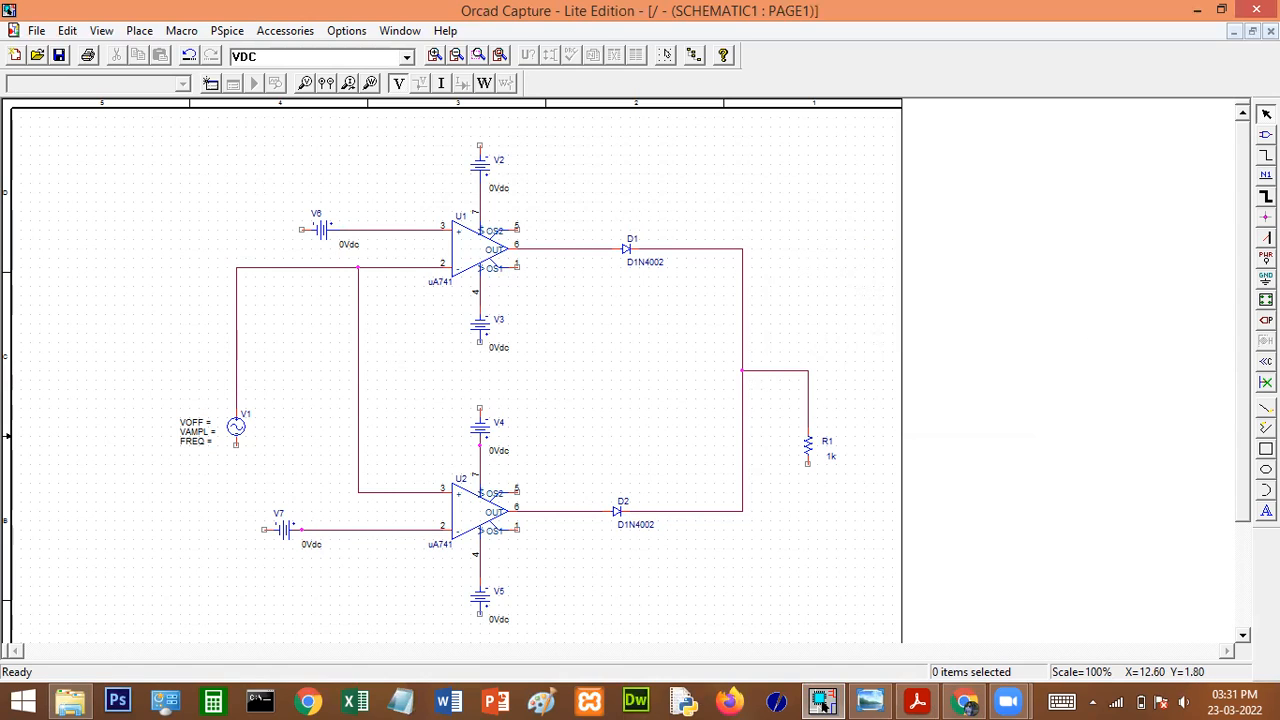
- Place ground symbol 0 from the SOURCE library on the free terminals of V1 to V7 and the lower end of R1
{"action": "left_click", "coordinate": [1266, 279]}
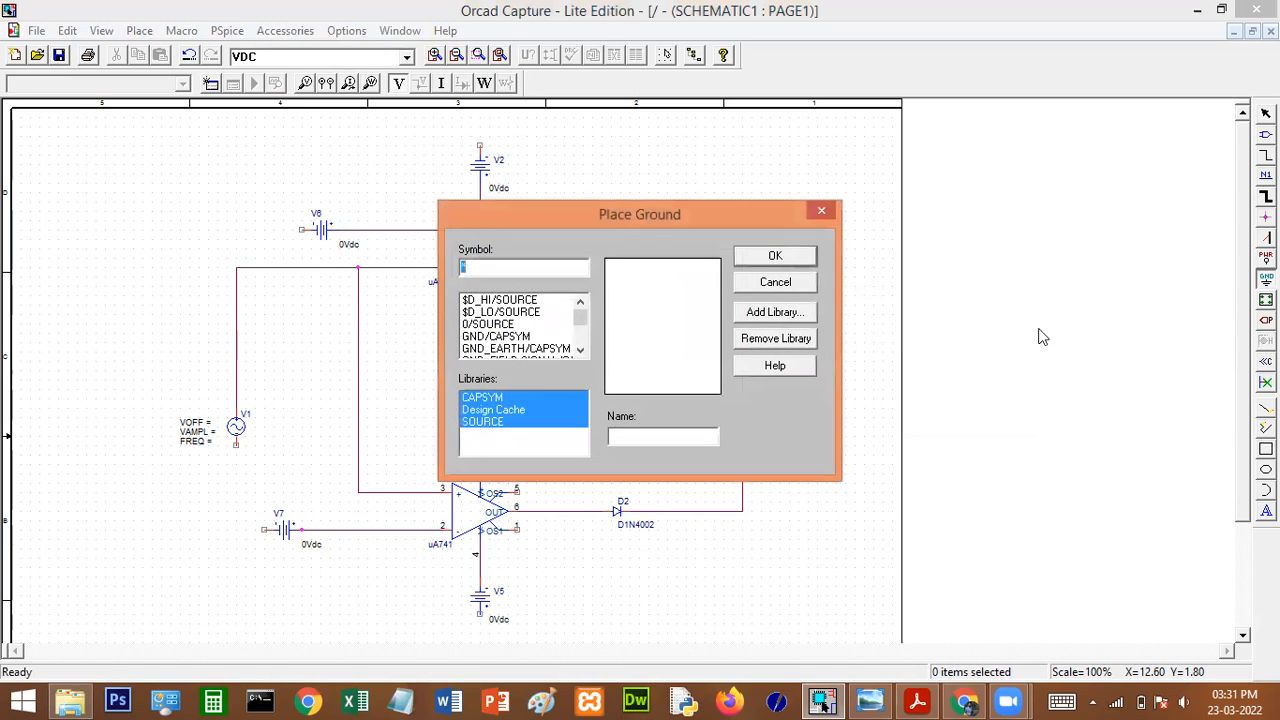
{"action": "left_click", "coordinate": [492, 425]}
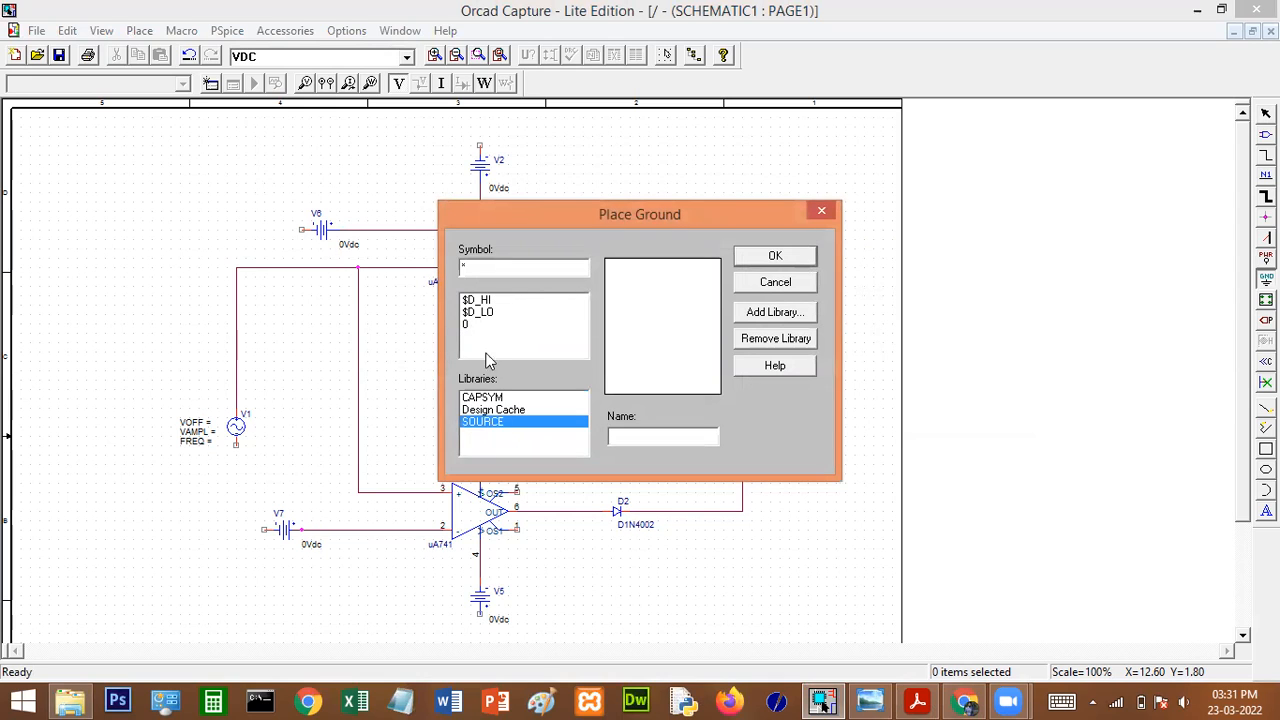
{"action": "left_click", "coordinate": [474, 326]}
{"action": "left_click", "coordinate": [775, 257]}
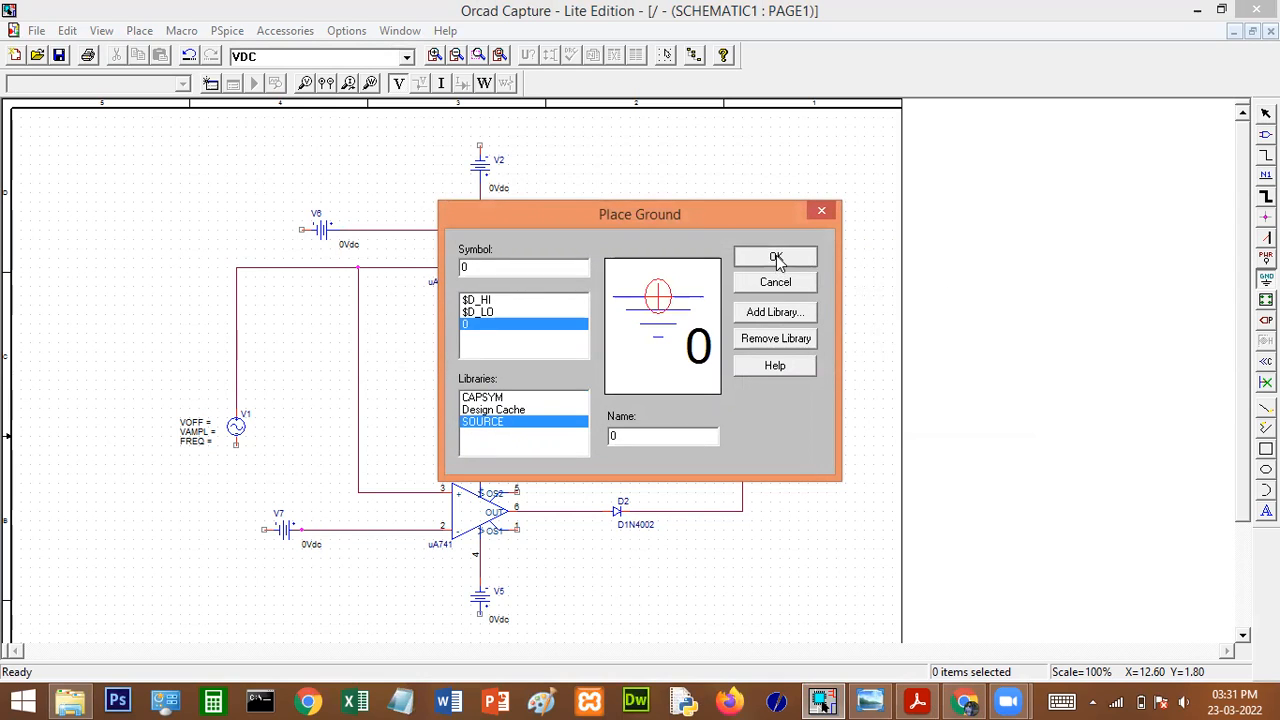
{"action": "left_click", "coordinate": [237, 455]}
{"action": "left_click", "coordinate": [265, 540]}
{"action": "left_click", "coordinate": [481, 617]}
{"action": "left_click", "coordinate": [480, 412]}
{"action": "left_click", "coordinate": [301, 231]}
{"action": "left_click", "coordinate": [480, 150]}
{"action": "left_click", "coordinate": [808, 464]}
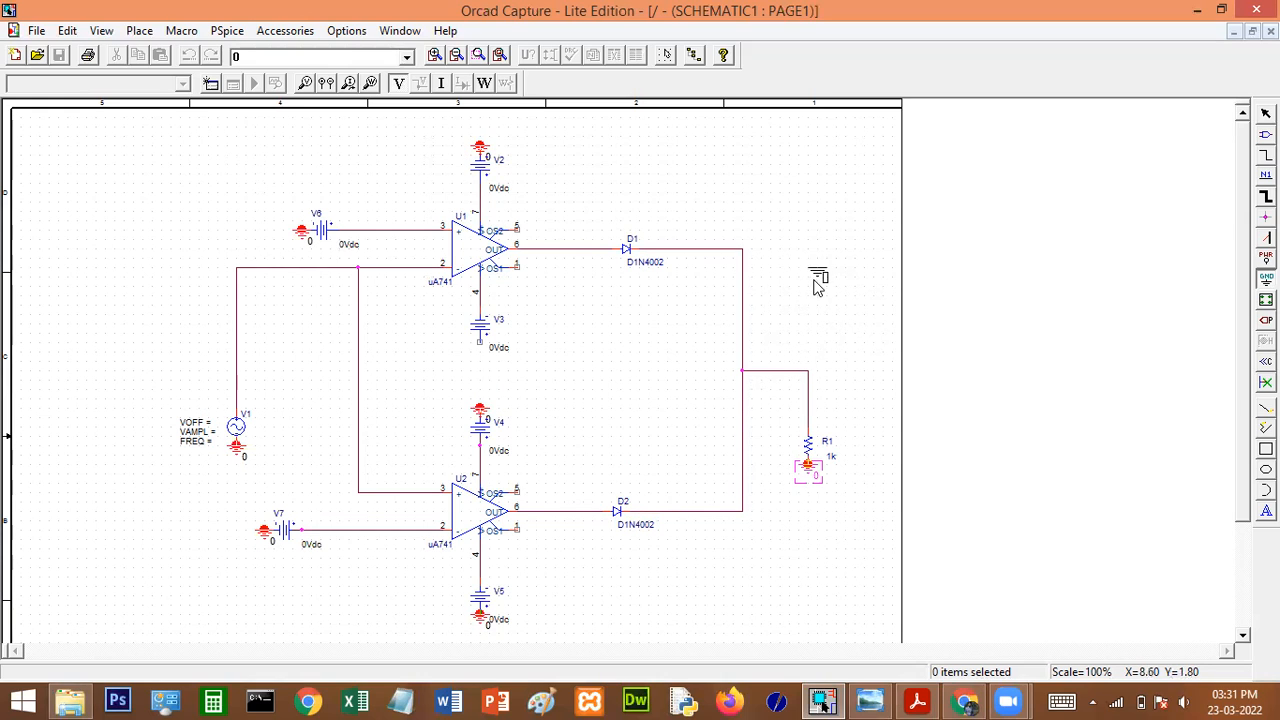
{"action": "left_click", "coordinate": [482, 350]}
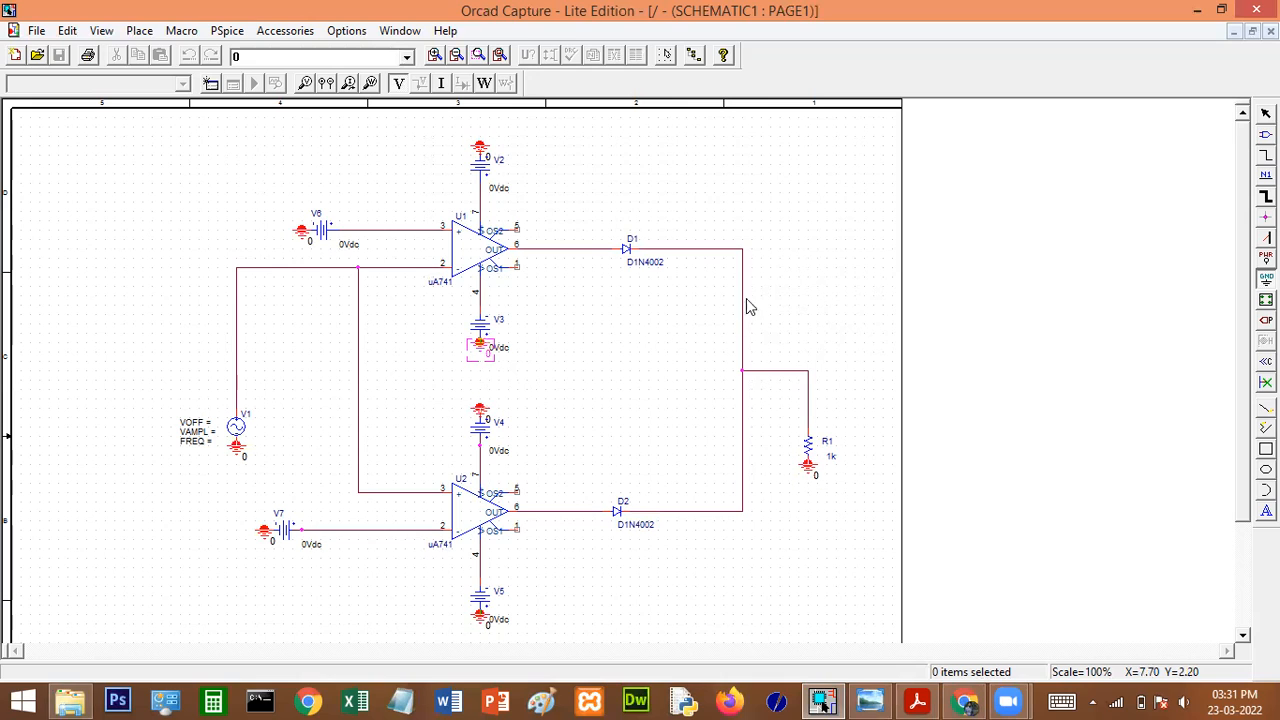
{"action": "right_click", "coordinate": [807, 261]}
{"action": "left_click", "coordinate": [826, 276]}
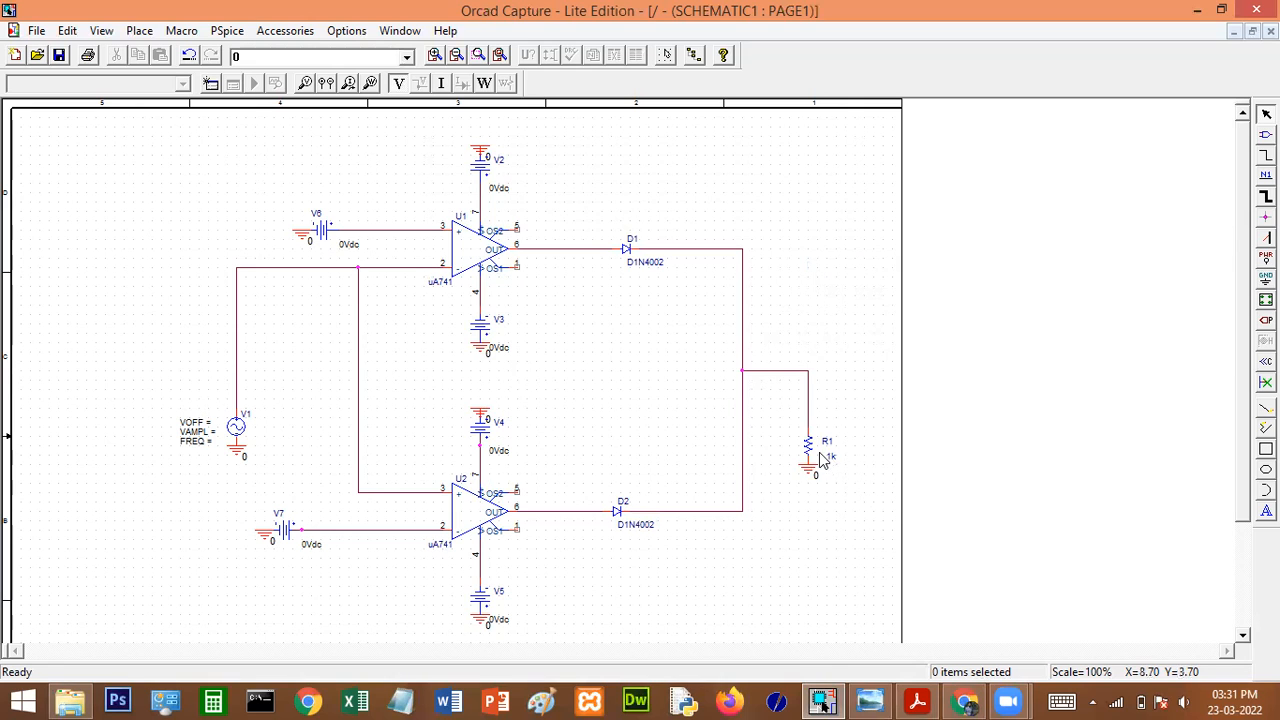
- Set the DC values of U1's supply sources V3 and V2 to 12v
{"action": "double_click", "coordinate": [500, 352]}
{"action": "type", "text": "12v"}
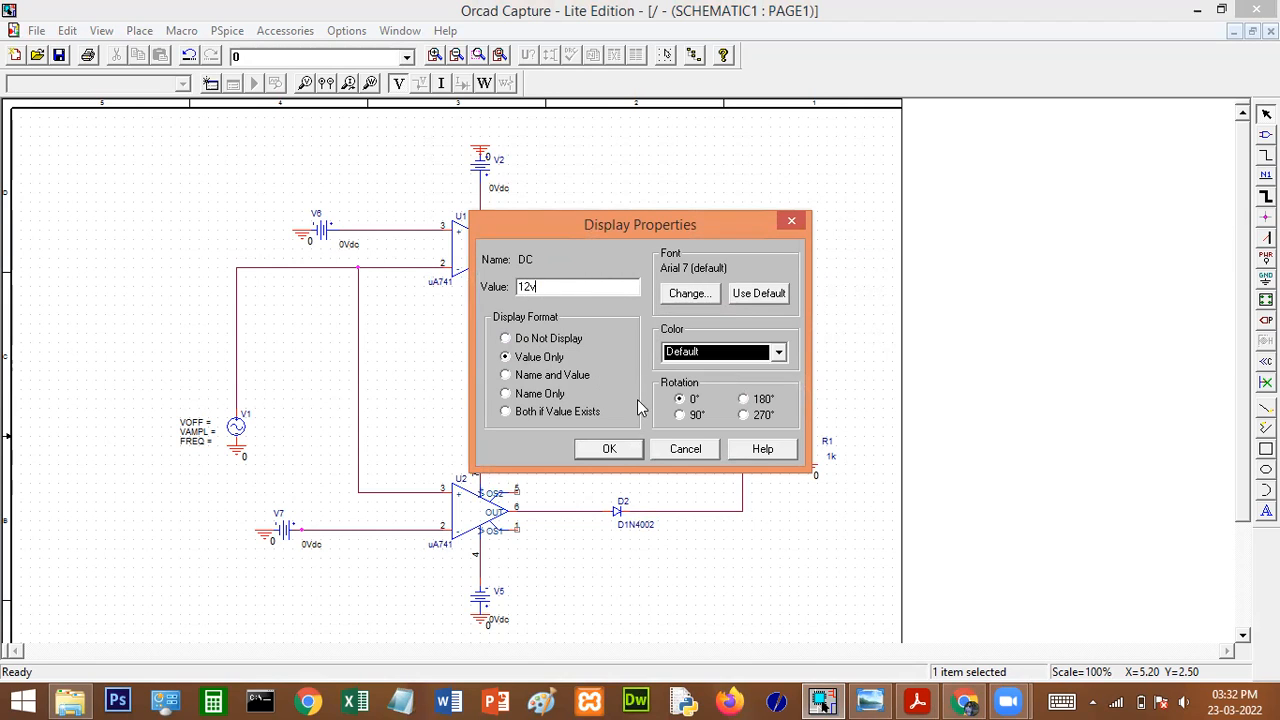
{"action": "left_click", "coordinate": [609, 449]}
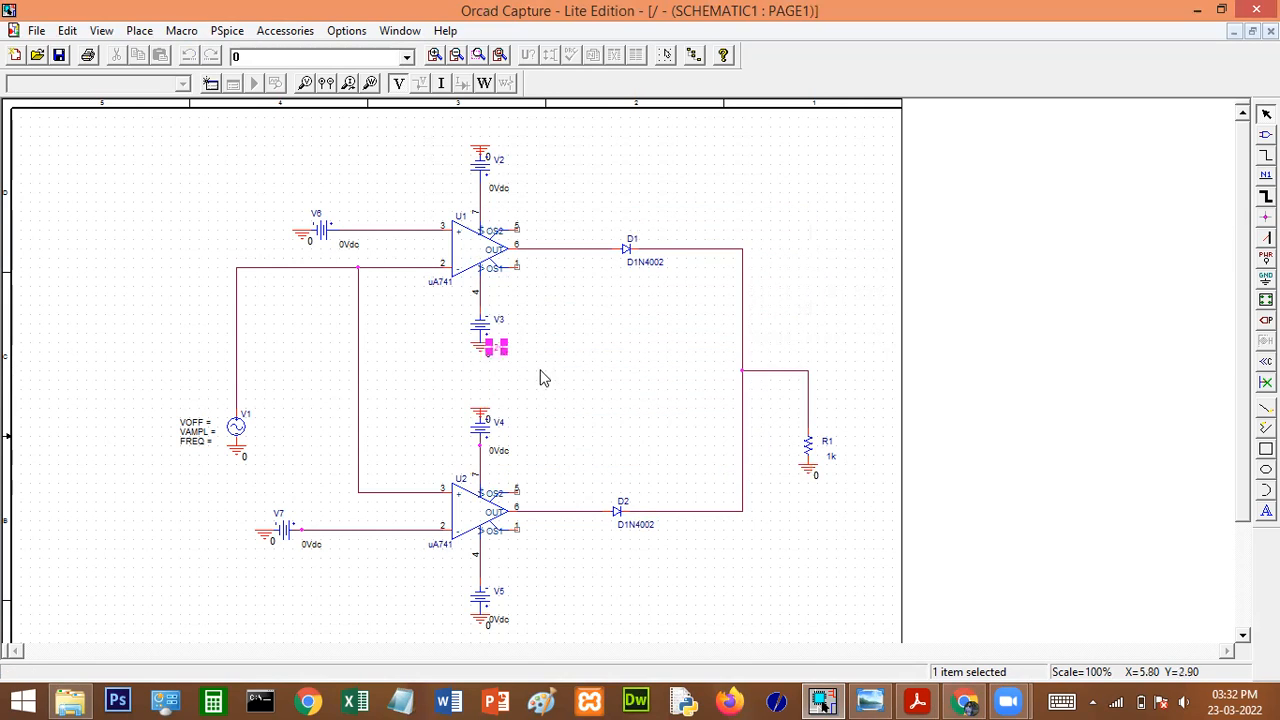
{"action": "double_click", "coordinate": [498, 187]}
{"action": "type", "text": "12v"}
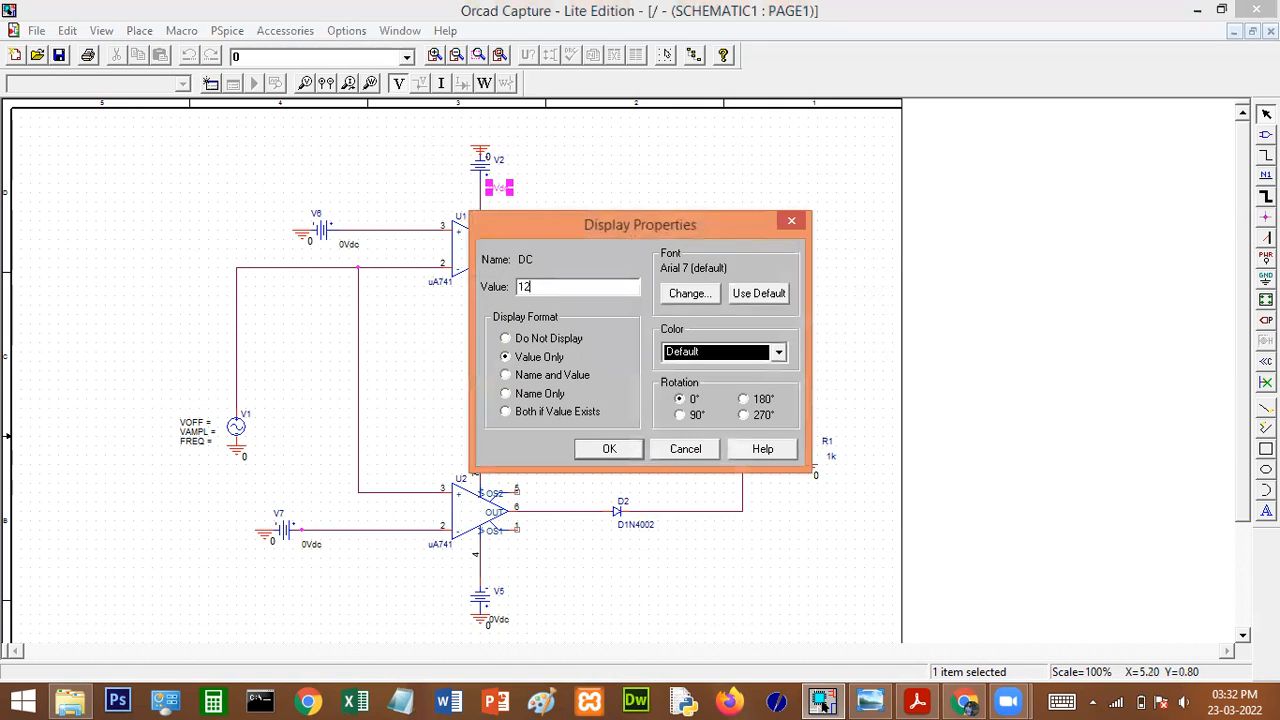
{"action": "left_click", "coordinate": [615, 451]}
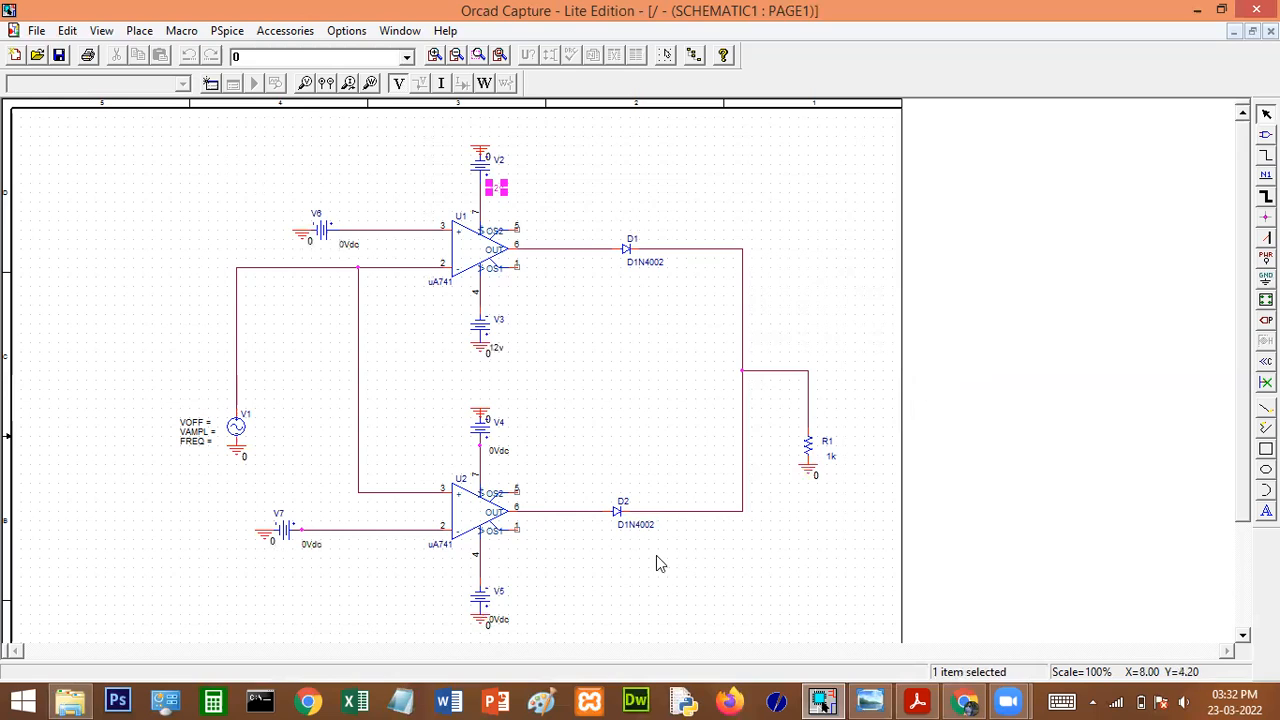
- Set the DC values of U2's supply sources V4 and V5 to 12v
{"action": "double_click", "coordinate": [499, 452]}
{"action": "type", "text": "12v"}
{"action": "left_click", "coordinate": [600, 450]}
{"action": "double_click", "coordinate": [503, 621]}
{"action": "type", "text": "12"}
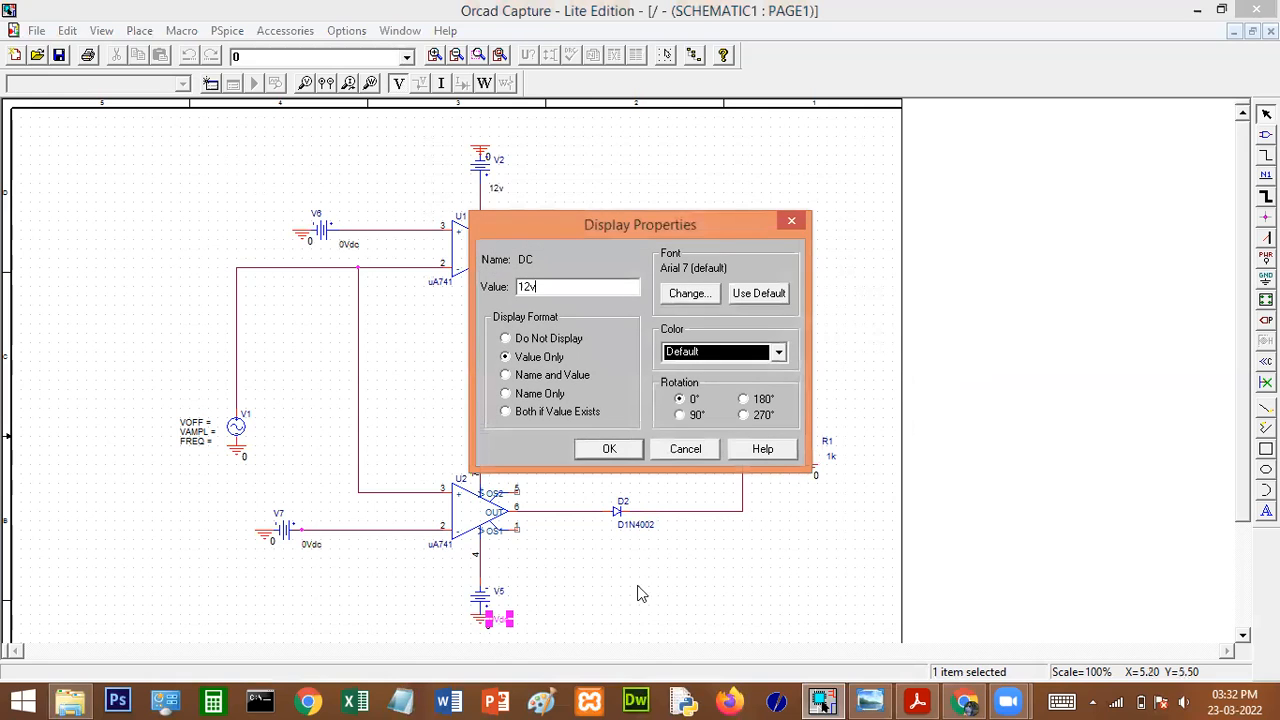
{"action": "left_click", "coordinate": [609, 449]}
- Set the DC value of reference source V7 to 4v and that of reference source V6 to -4v
{"action": "double_click", "coordinate": [311, 545]}
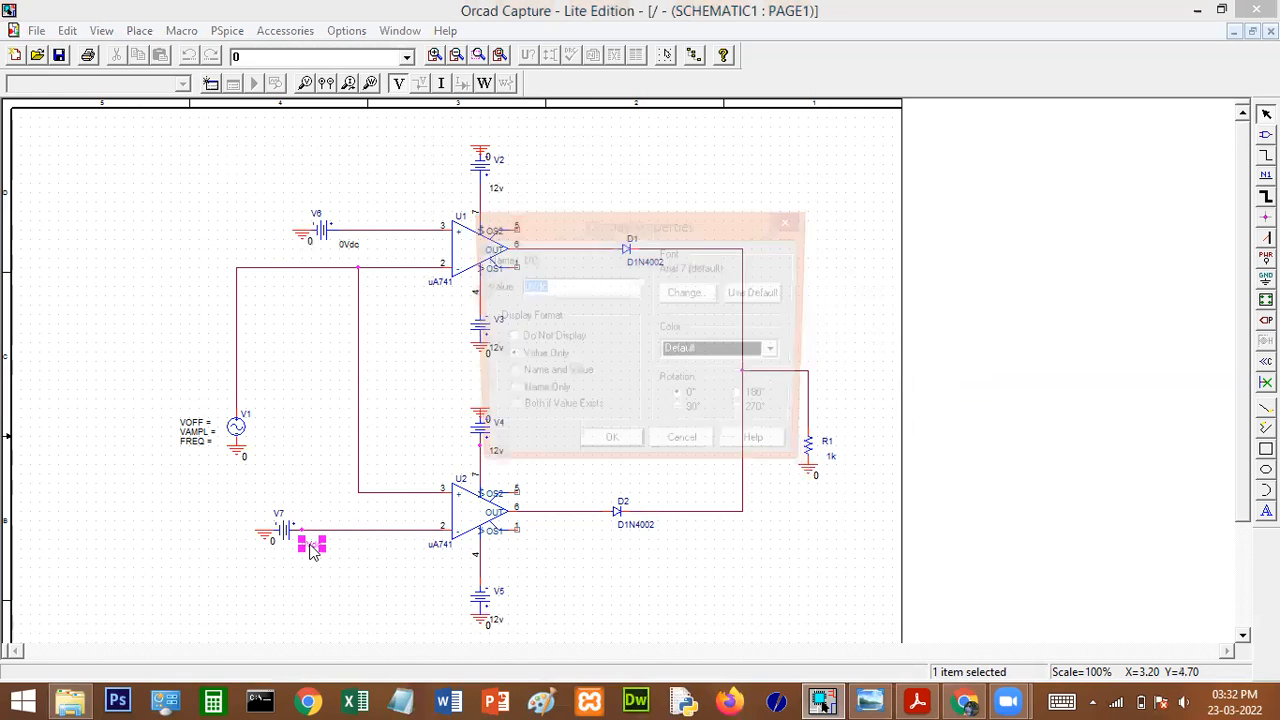
{"action": "type", "text": "4v"}
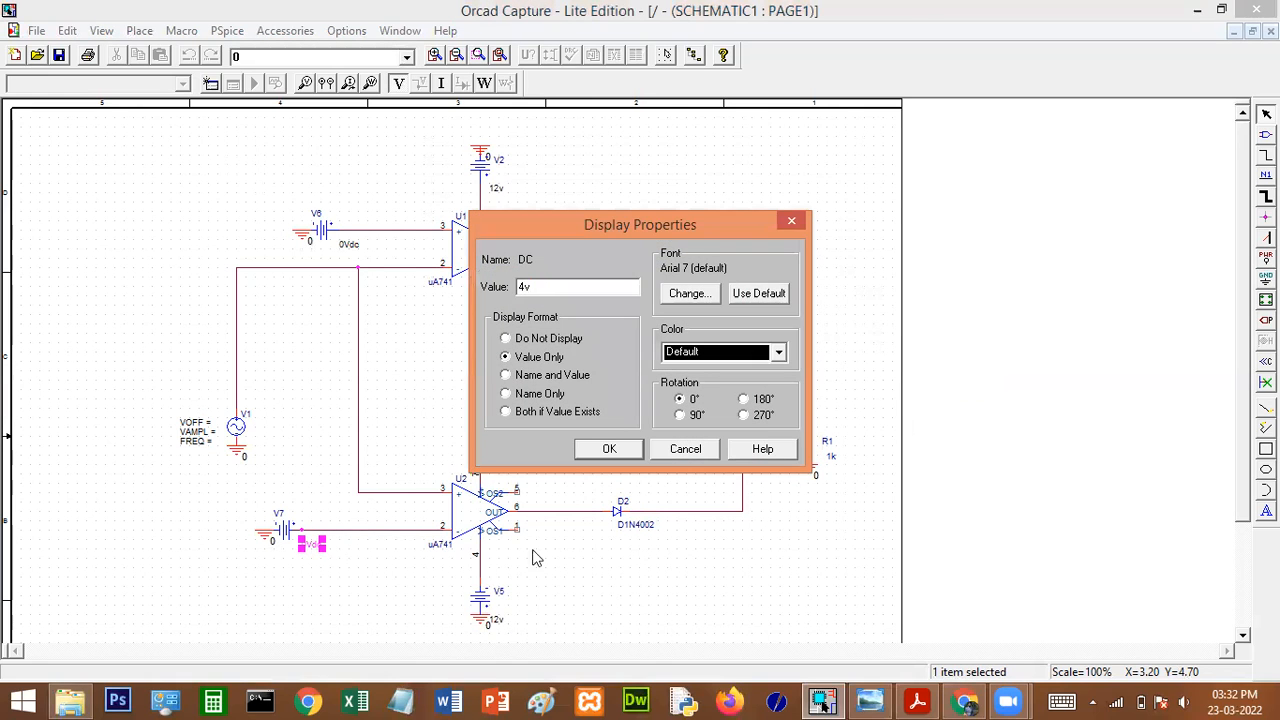
{"action": "left_click", "coordinate": [607, 450]}
{"action": "double_click", "coordinate": [352, 246]}
{"action": "type", "text": "4v"}
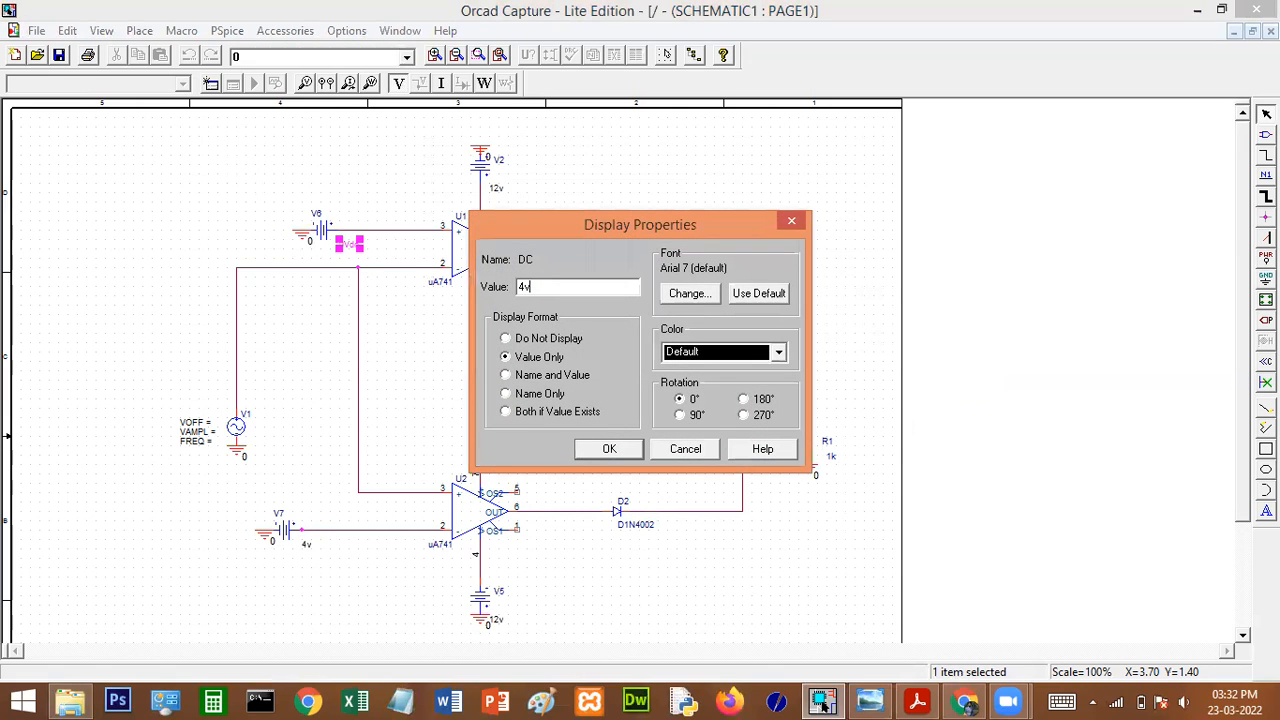
{"action": "left_click", "coordinate": [590, 449]}
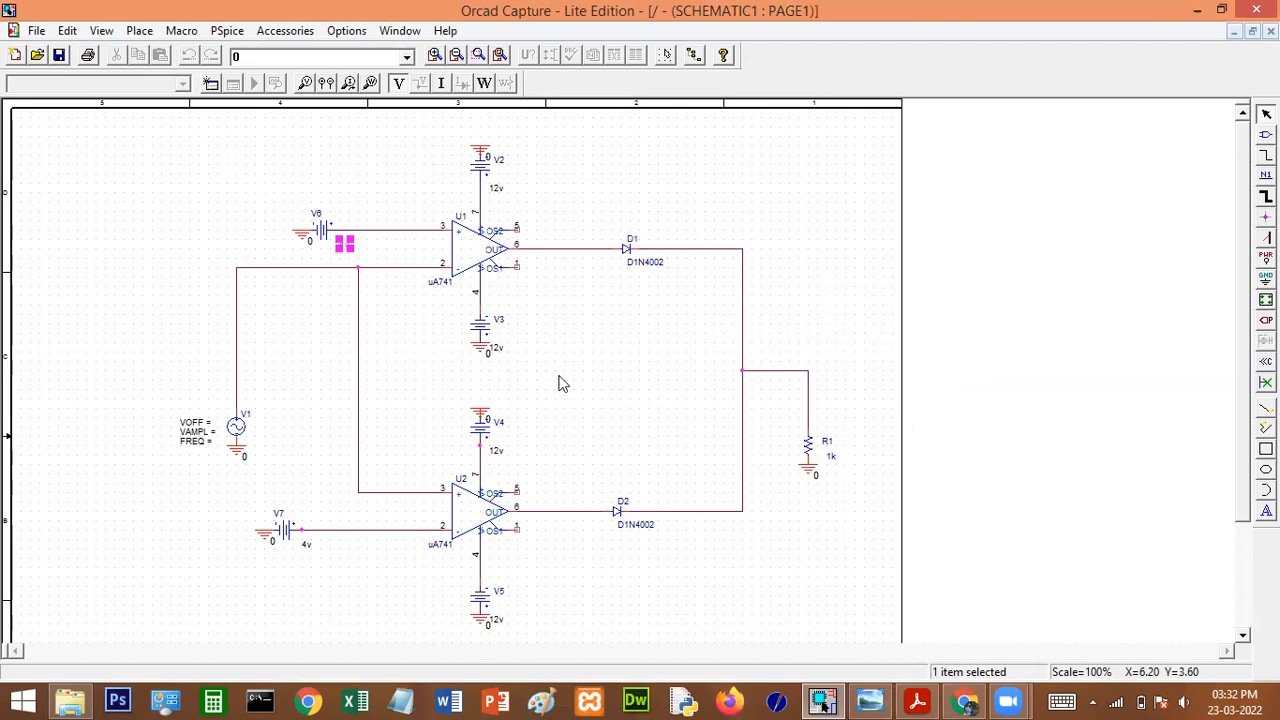
{"action": "double_click", "coordinate": [344, 245]}
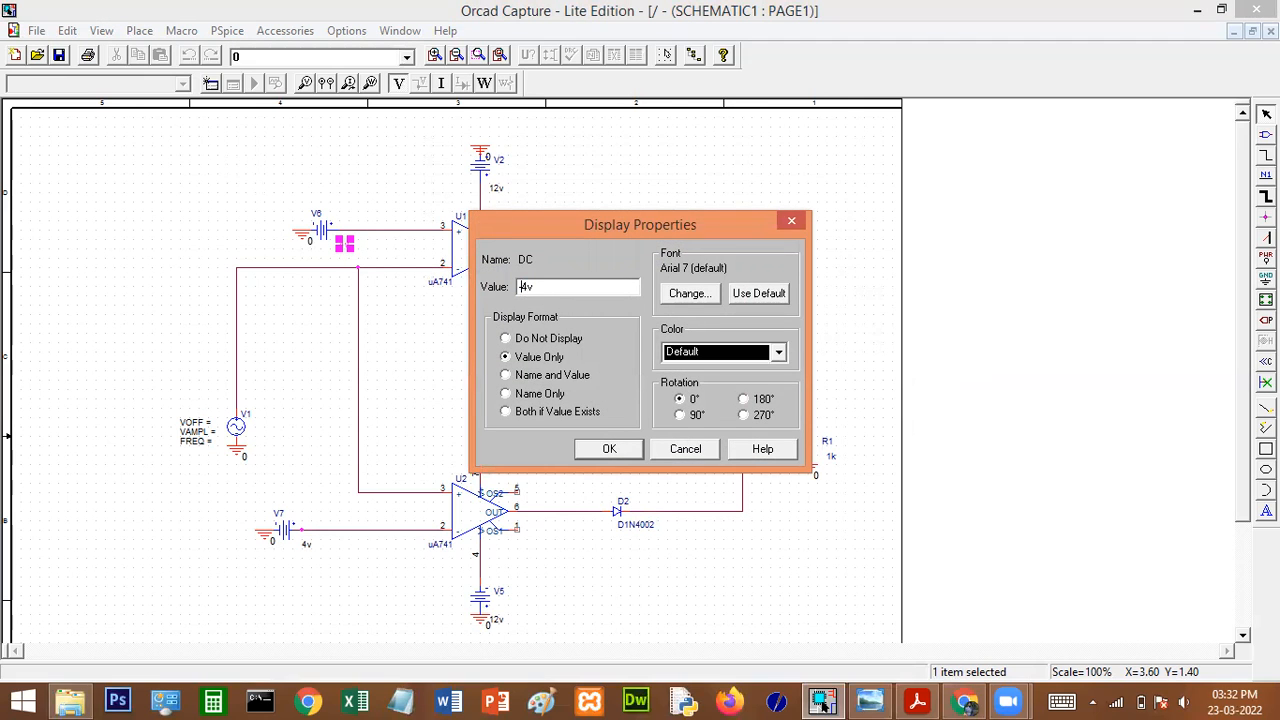
{"action": "left_click", "coordinate": [611, 449]}
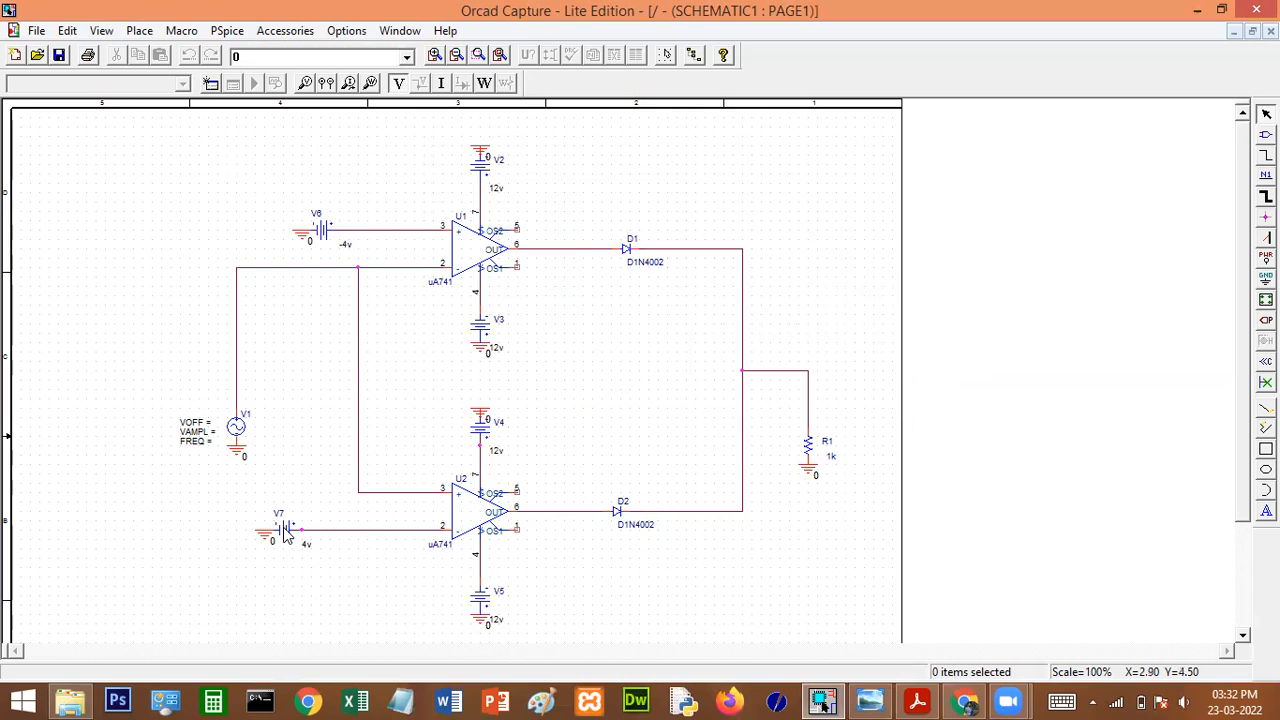
- Set the sine source V1 to an amplitude of 10v, a frequency of 50hz and an offset of 0v
{"action": "double_click", "coordinate": [203, 432]}
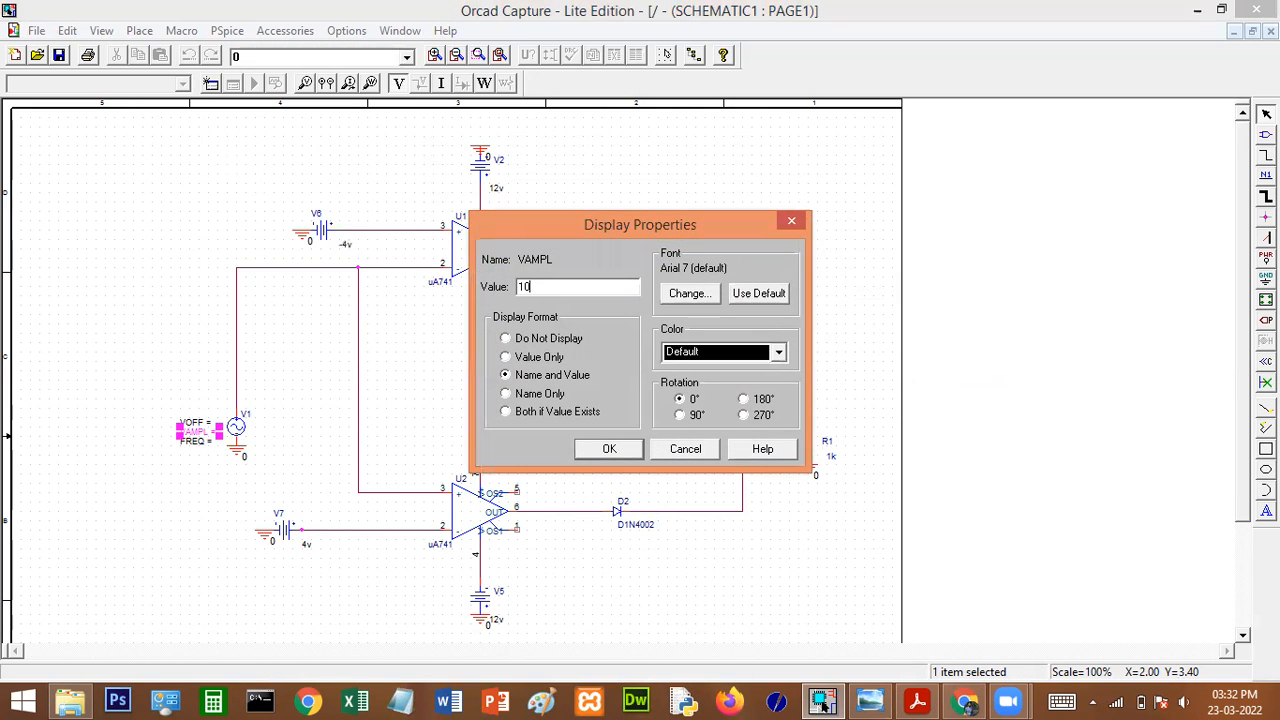
{"action": "left_click", "coordinate": [609, 449]}
{"action": "left_click", "coordinate": [968, 438]}
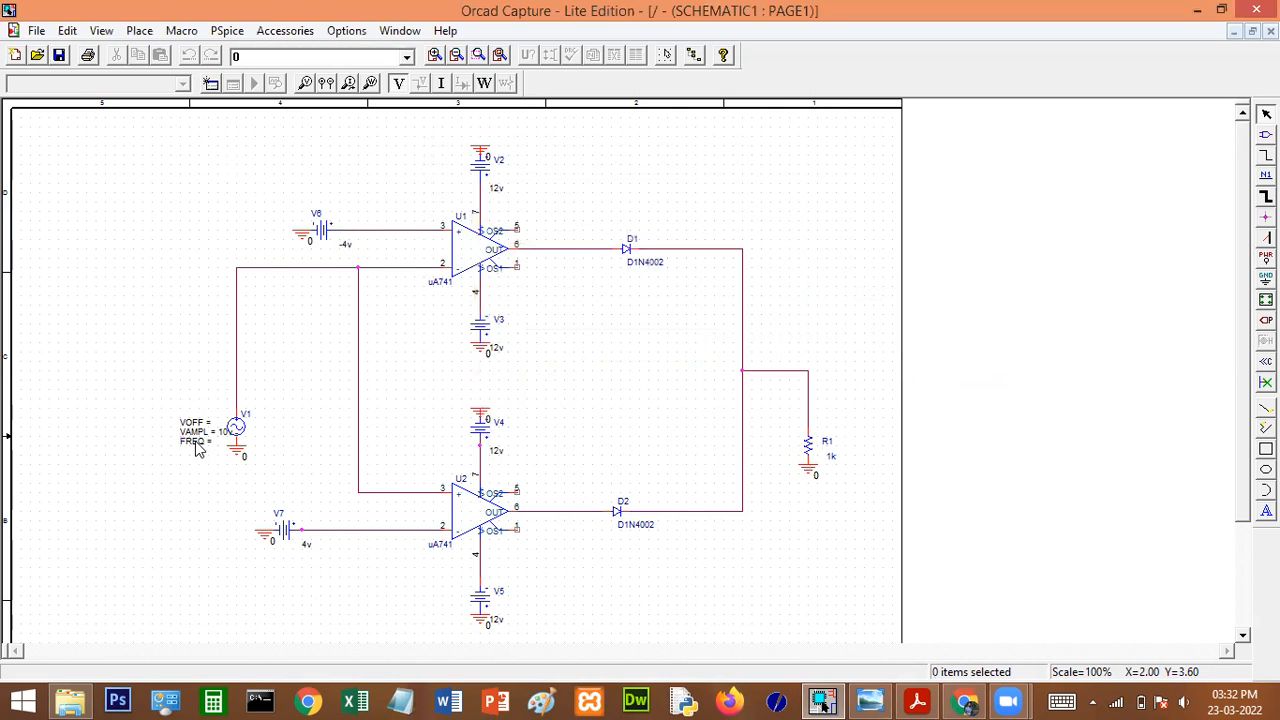
{"action": "double_click", "coordinate": [195, 441]}
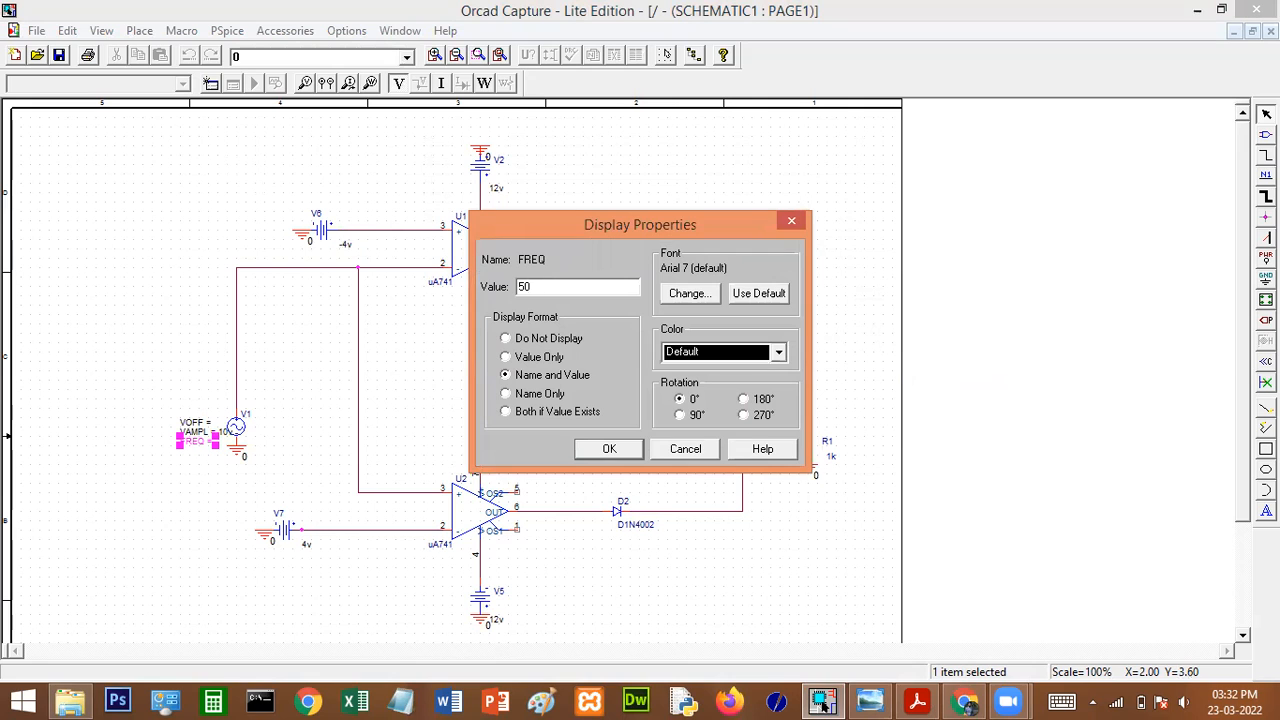
{"action": "type", "text": "50hz"}
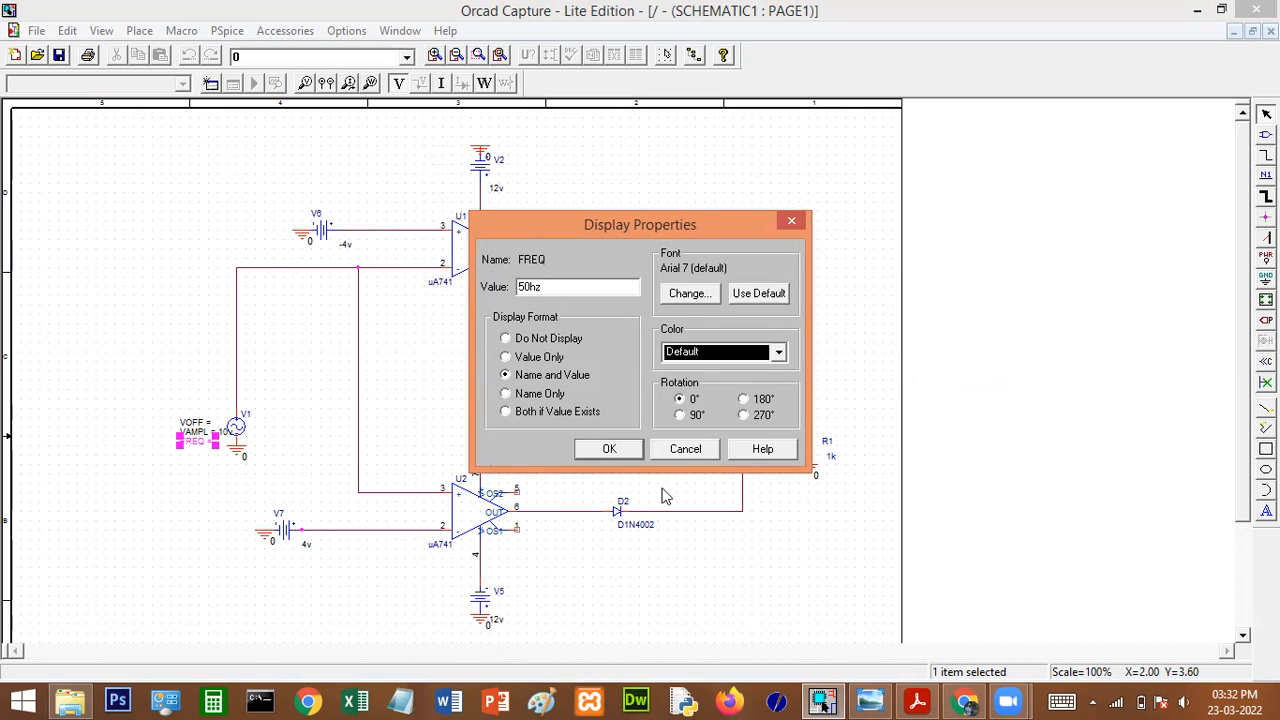
{"action": "left_click", "coordinate": [612, 450]}
{"action": "double_click", "coordinate": [200, 423]}
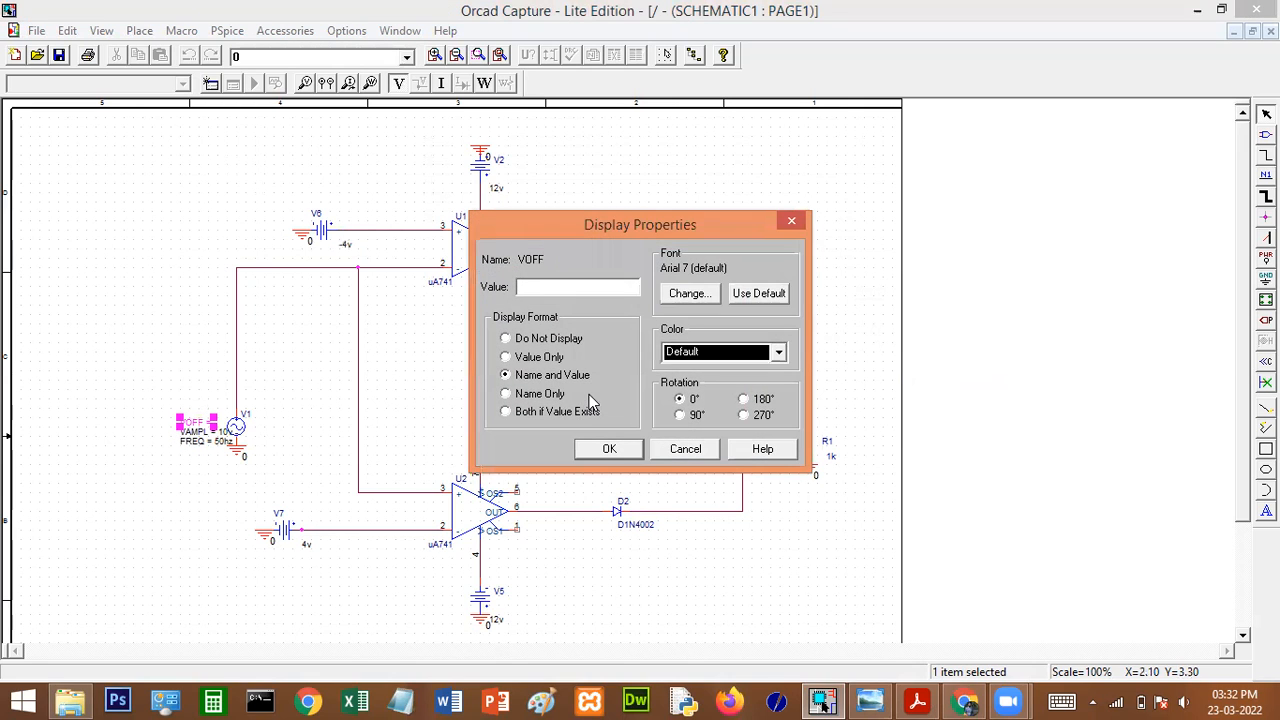
{"action": "left_click", "coordinate": [607, 445]}
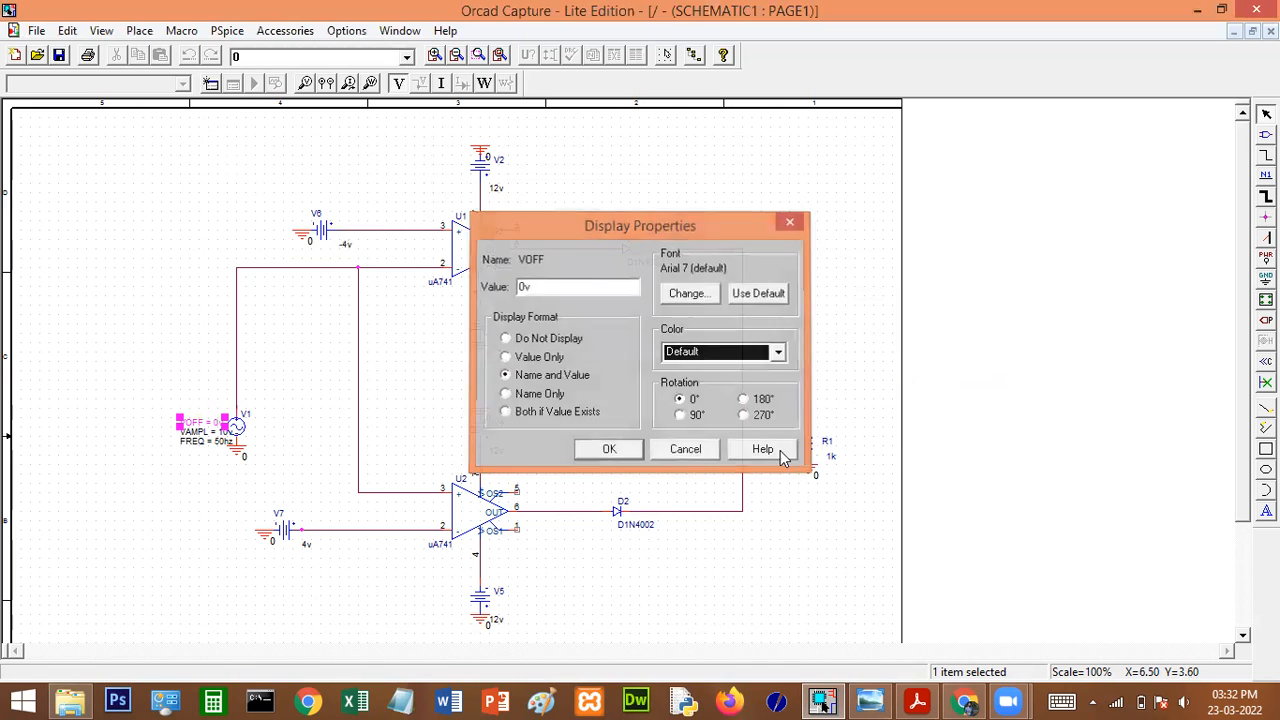
{"action": "left_click", "coordinate": [935, 478]}
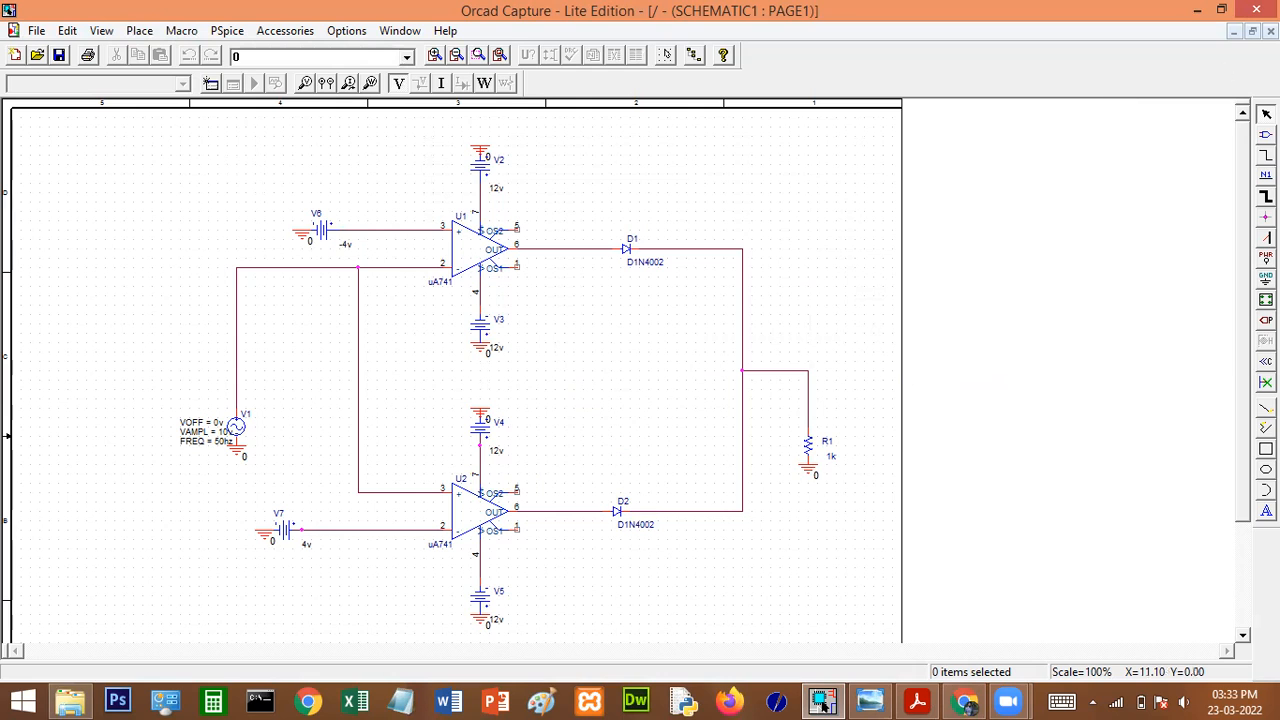
- Create a new PSpice simulation profile named fgtyu
{"action": "left_click", "coordinate": [1221, 9]}
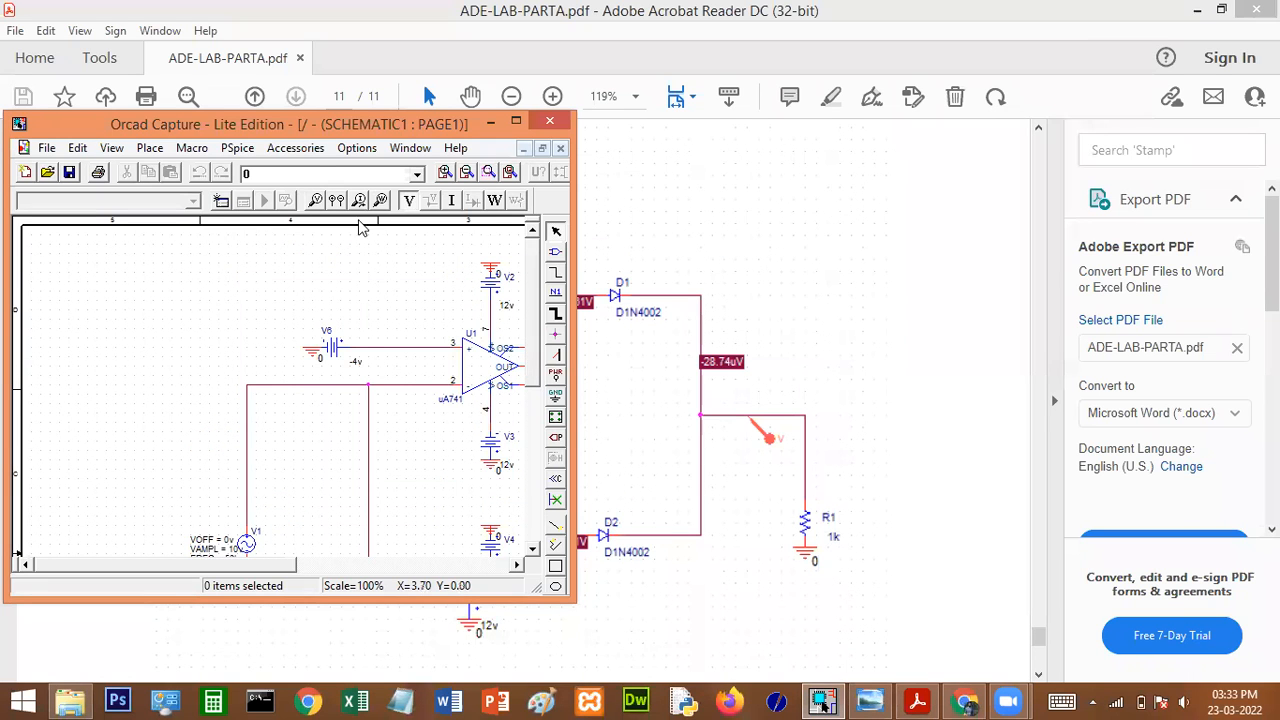
{"action": "left_click", "coordinate": [237, 148]}
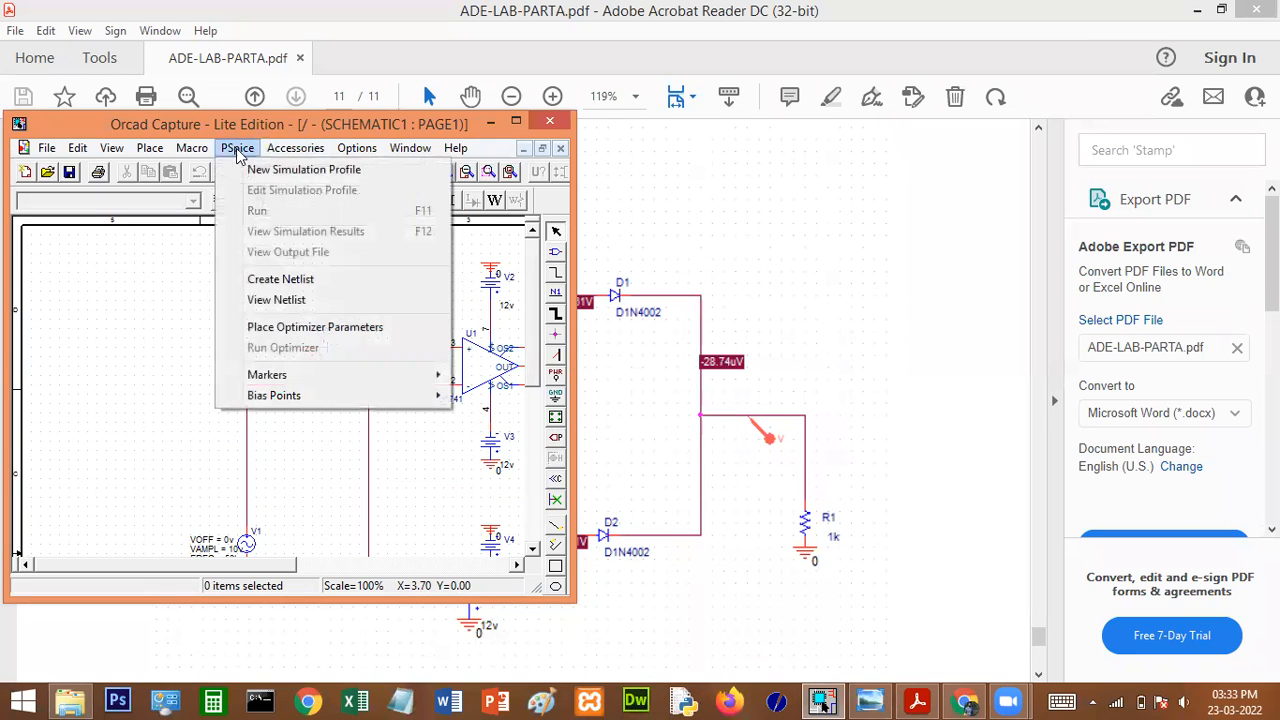
{"action": "left_click", "coordinate": [293, 172]}
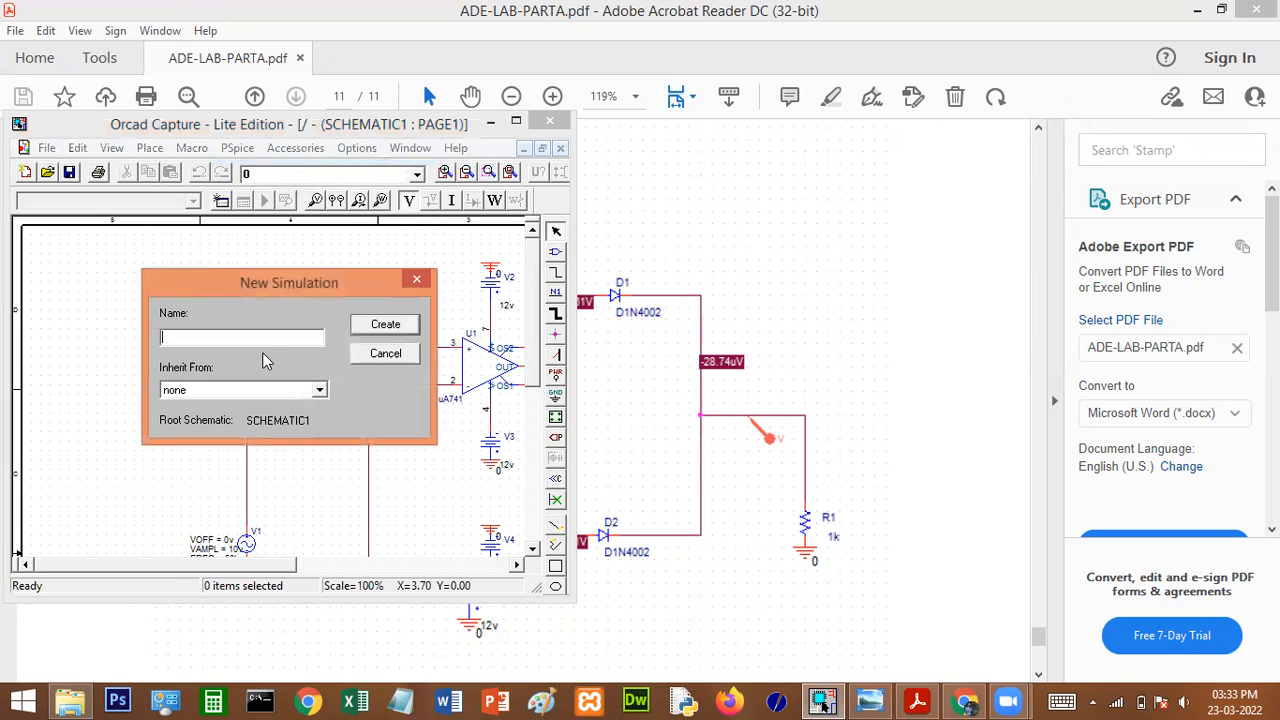
{"action": "type", "text": "fgtyu"}
{"action": "left_click", "coordinate": [410, 326]}
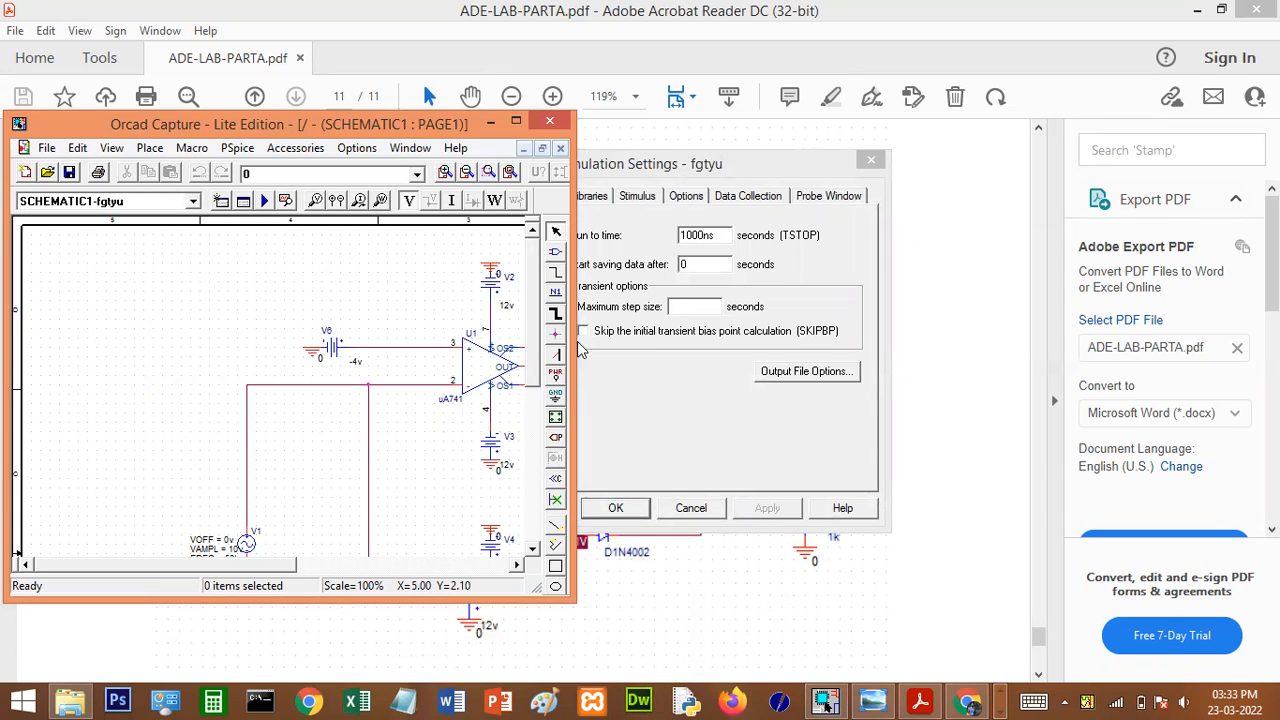
{"action": "left_click", "coordinate": [516, 121]}
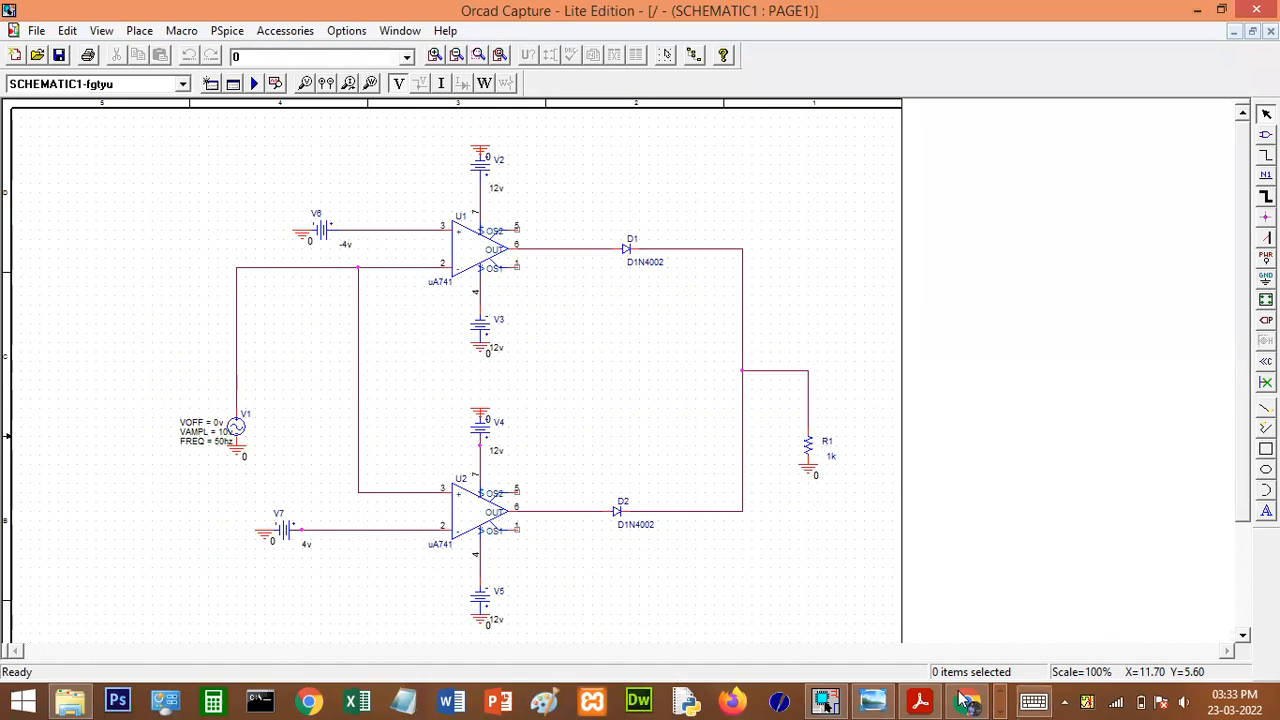
{"action": "left_click", "coordinate": [1087, 701]}
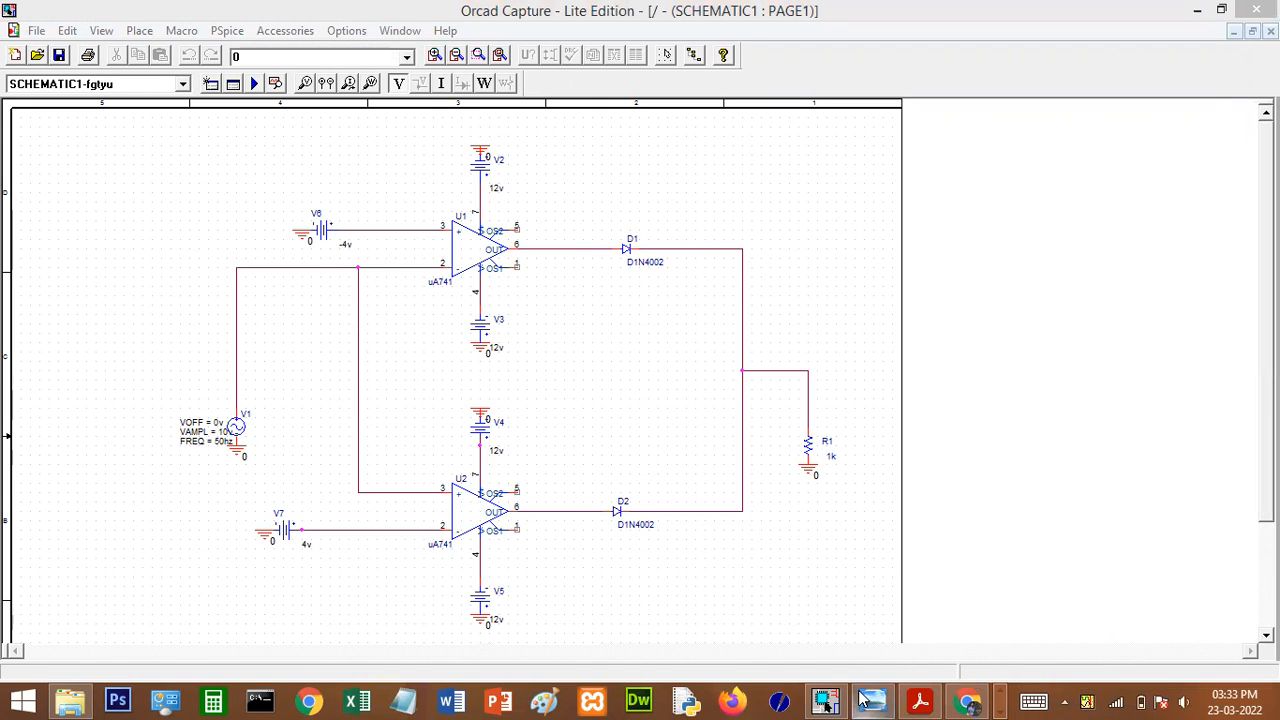
- Create another PSpice simulation profile named frd for the schematic
{"action": "left_click", "coordinate": [1221, 9]}
{"action": "left_click", "coordinate": [240, 150]}
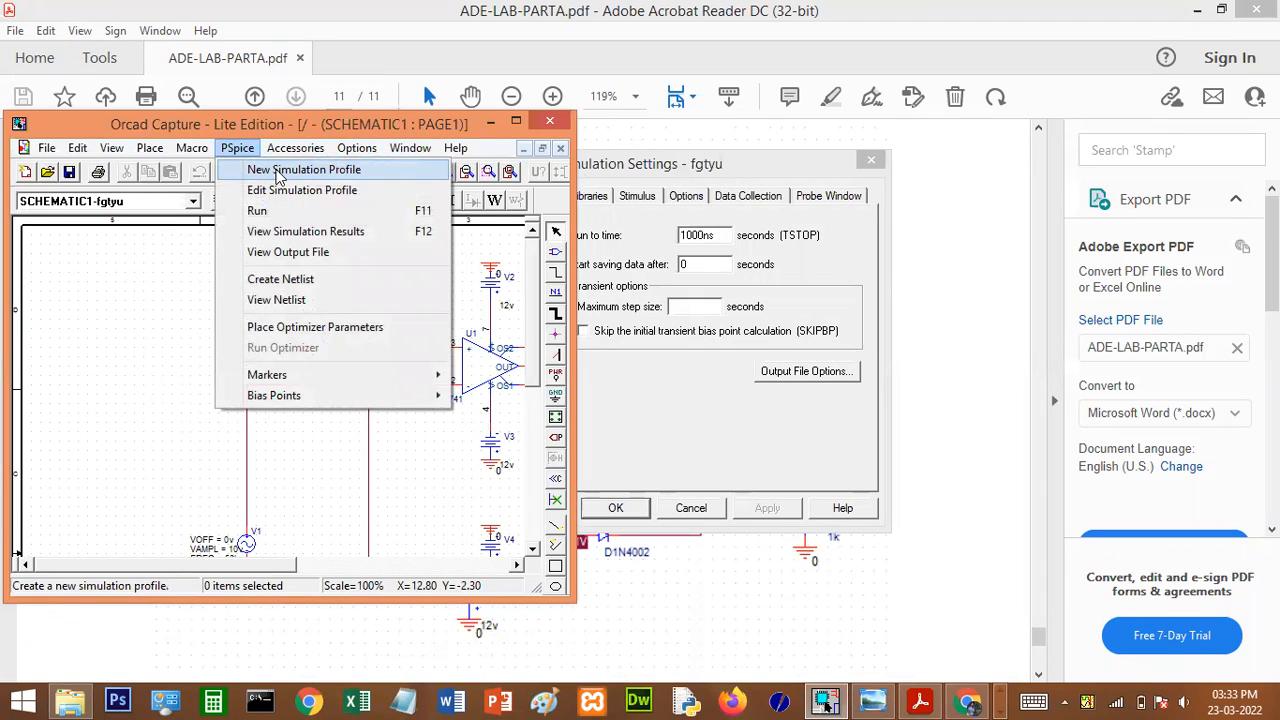
{"action": "left_click", "coordinate": [278, 177]}
{"action": "type", "text": "frd"}
{"action": "left_click", "coordinate": [398, 327]}
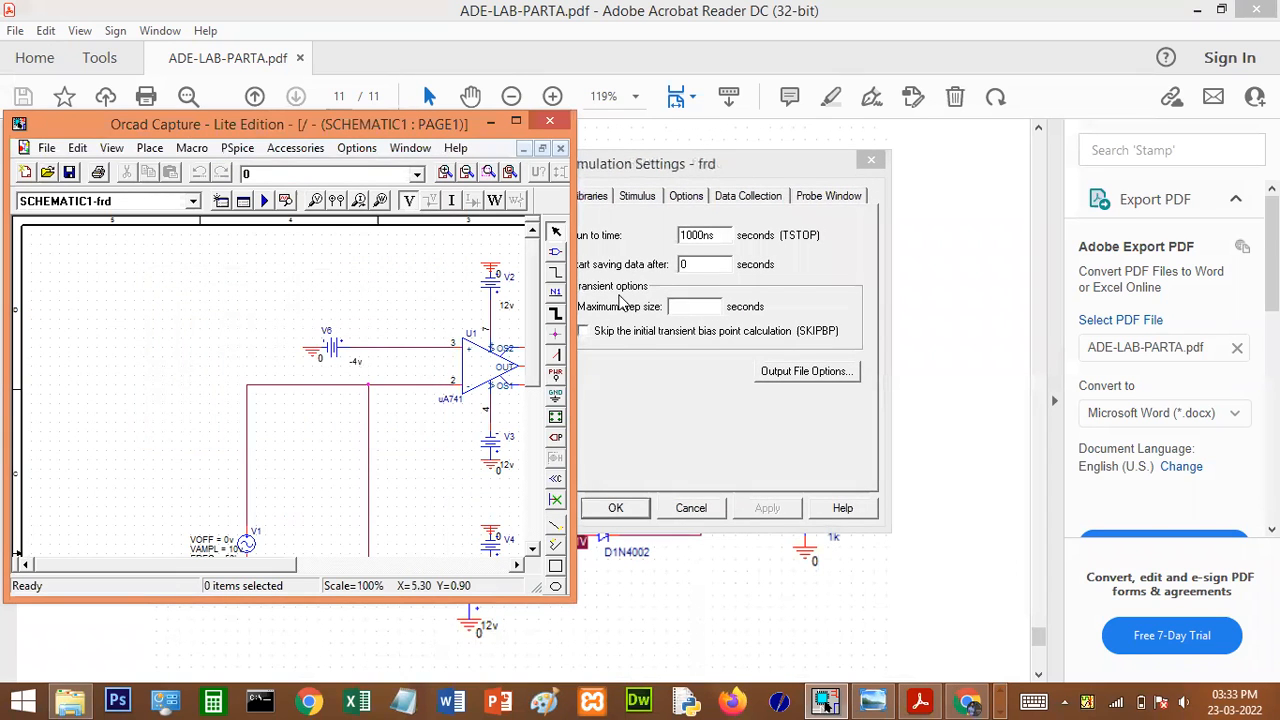
{"action": "left_click", "coordinate": [516, 121]}
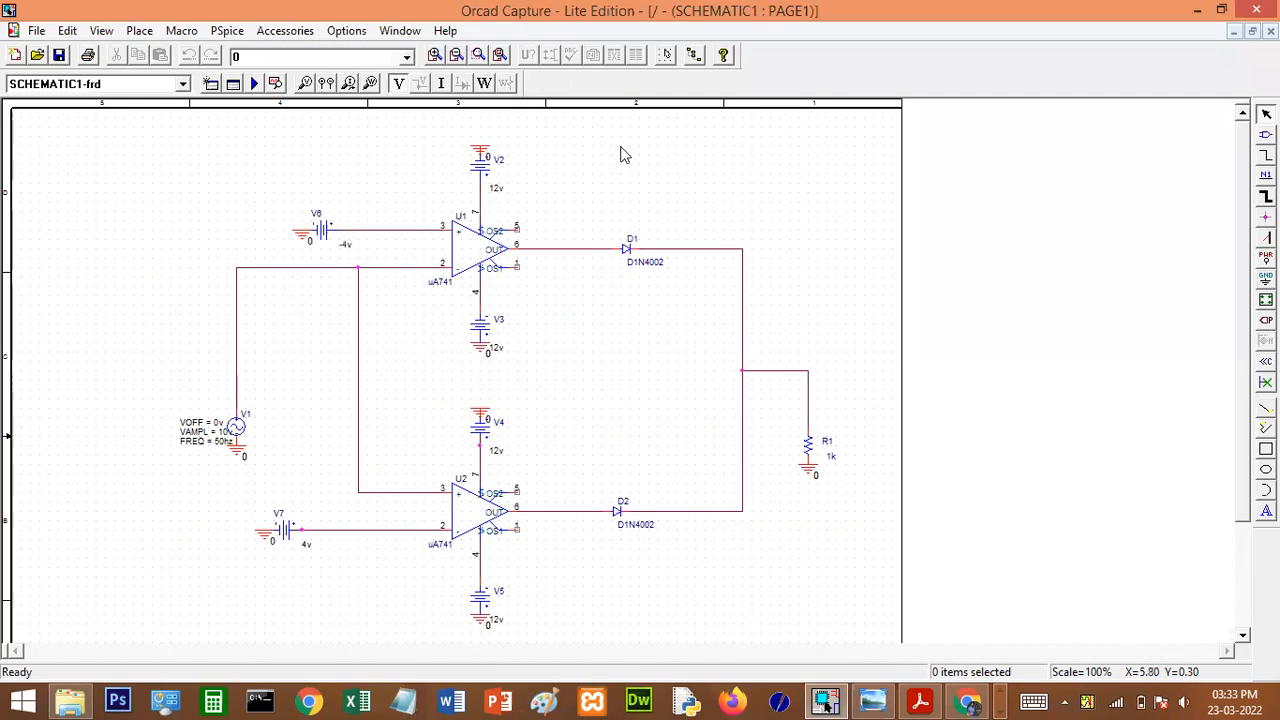
- Set frd's transient analysis to run to 100m seconds with a 0.01m maximum step size, then cancel the leftover fgtyu settings and return to the schematic
{"action": "left_click", "coordinate": [1197, 10]}
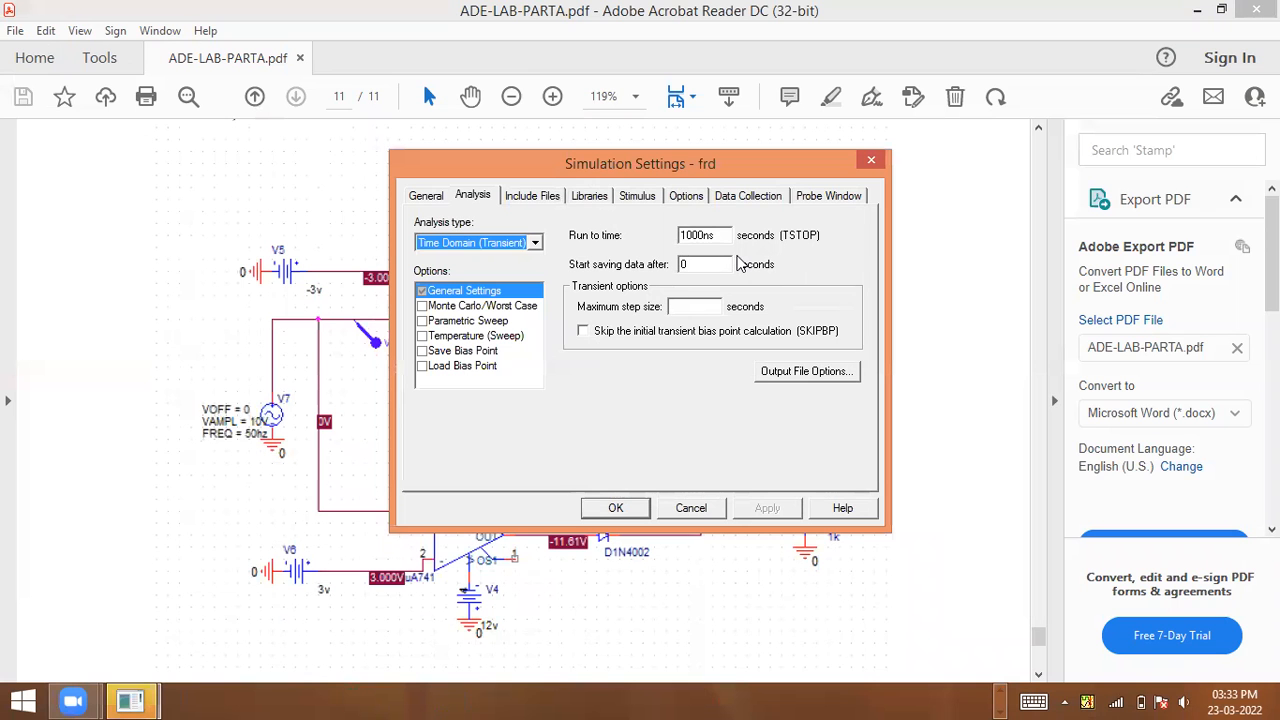
{"action": "left_click_drag", "start_coordinate": [726, 235], "coordinate": [473, 240]}
{"action": "type", "text": "10"}
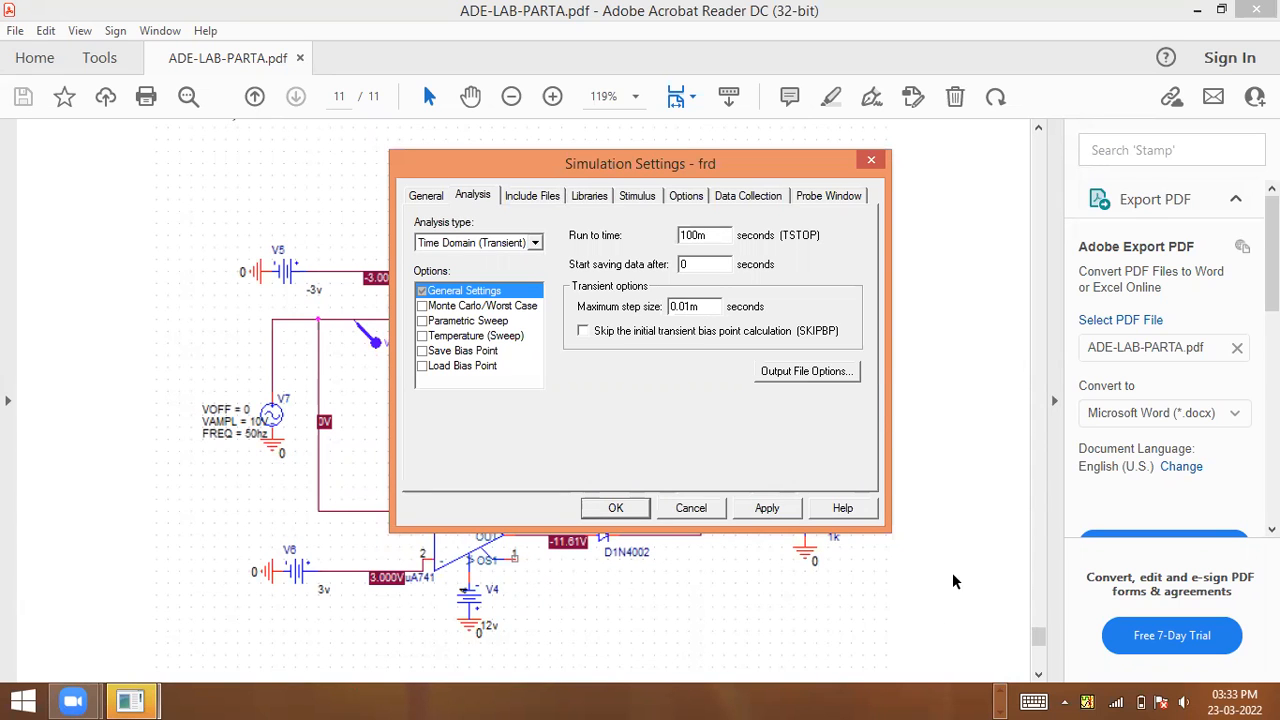
{"action": "left_click", "coordinate": [766, 508]}
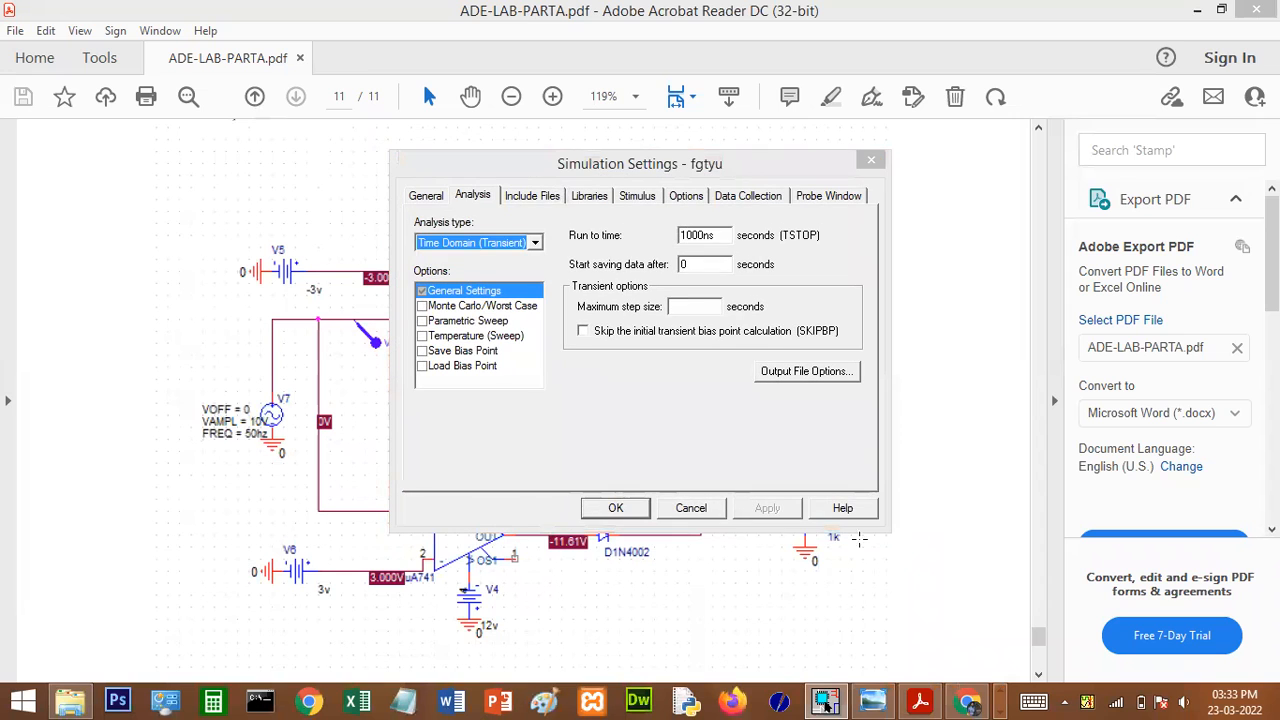
{"action": "left_click", "coordinate": [692, 508]}
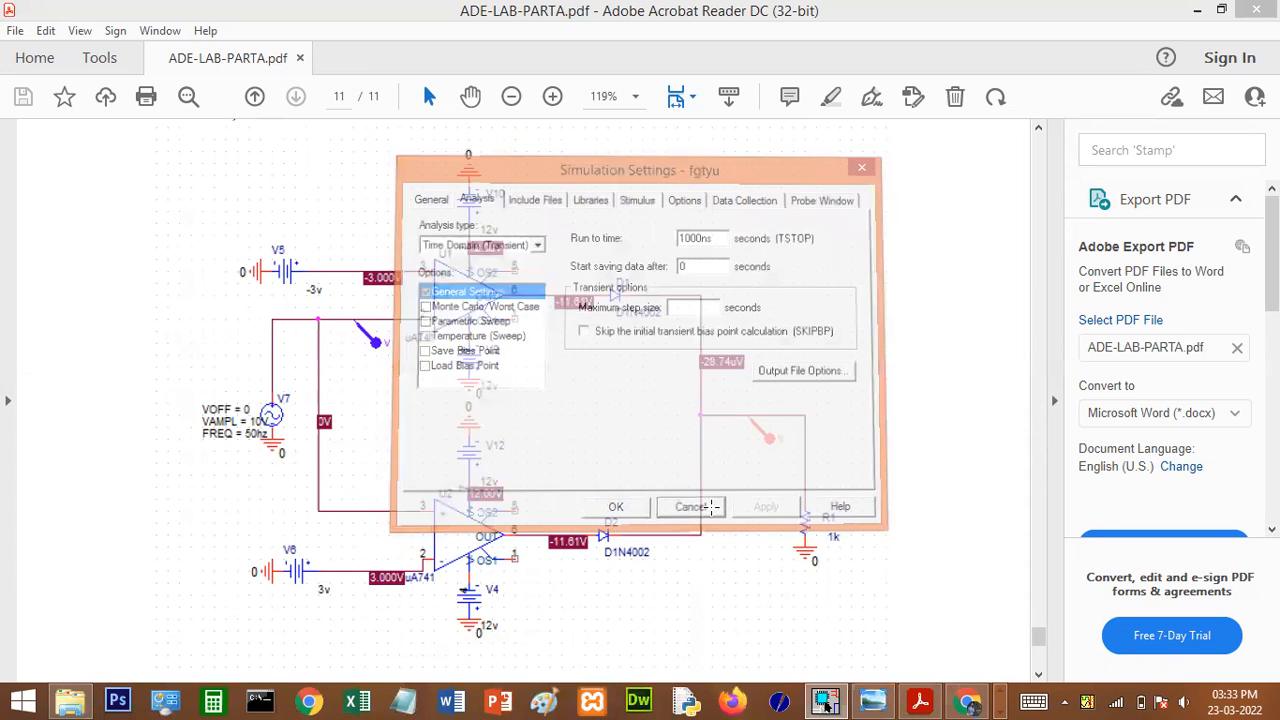
{"action": "left_click", "coordinate": [826, 701]}
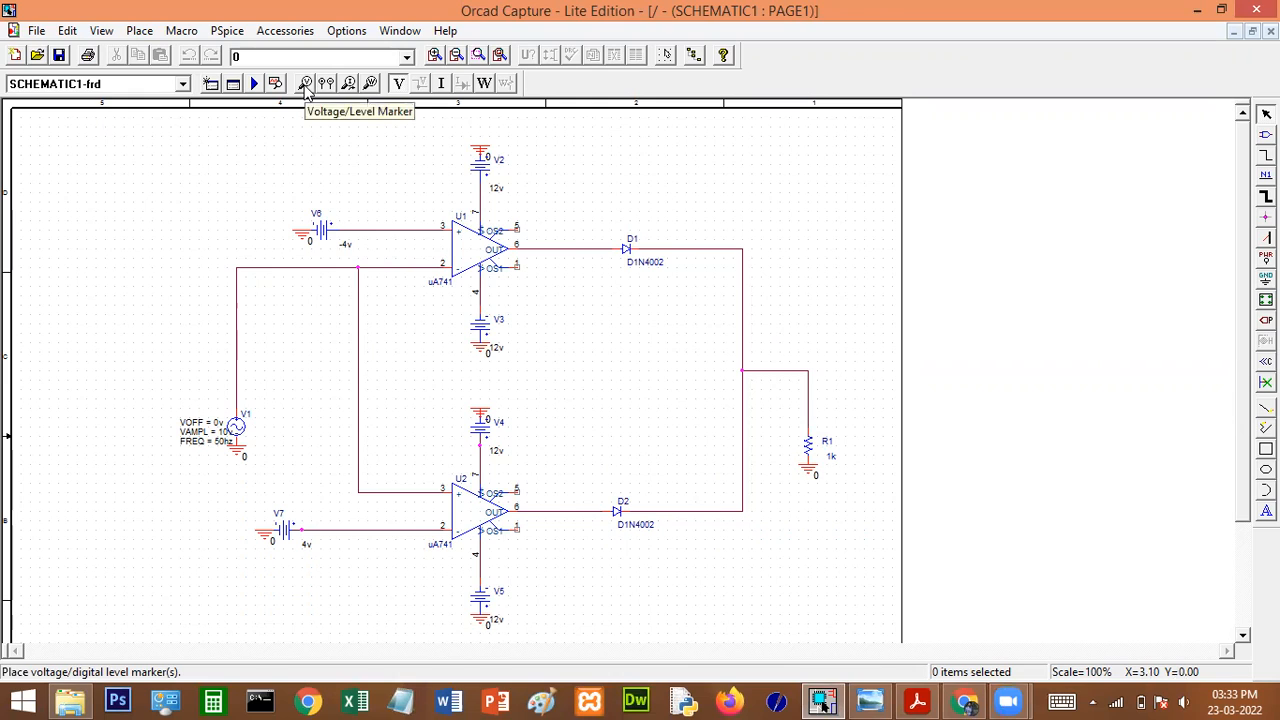
- Place voltage markers on the common diode output wire above R1's branch and on the input wire above V1
{"action": "left_click", "coordinate": [306, 88]}
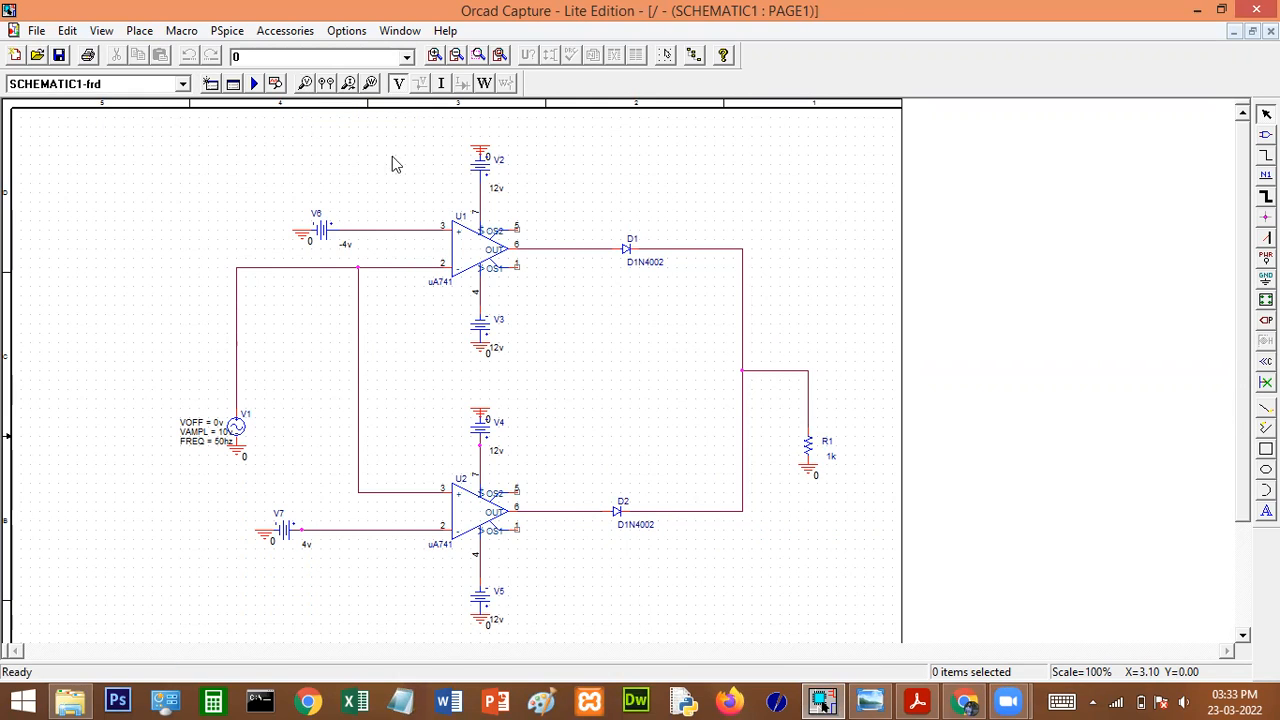
{"action": "left_click", "coordinate": [741, 331]}
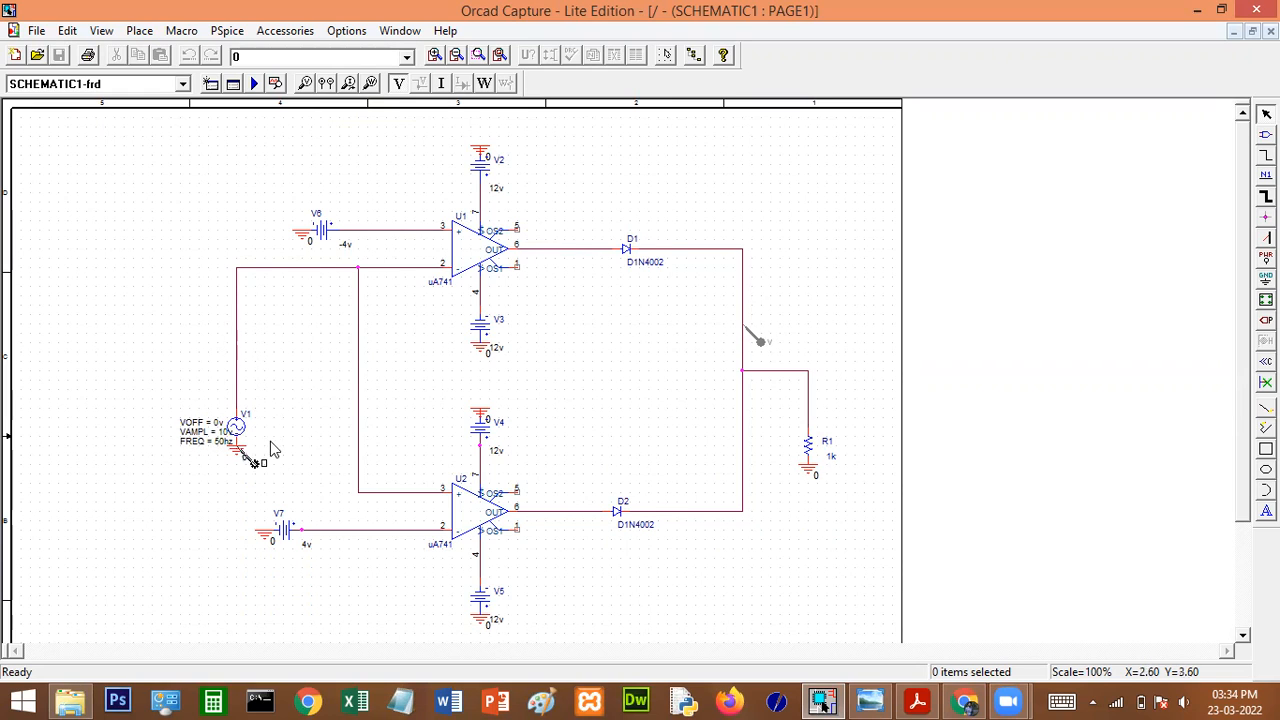
{"action": "left_click", "coordinate": [238, 347]}
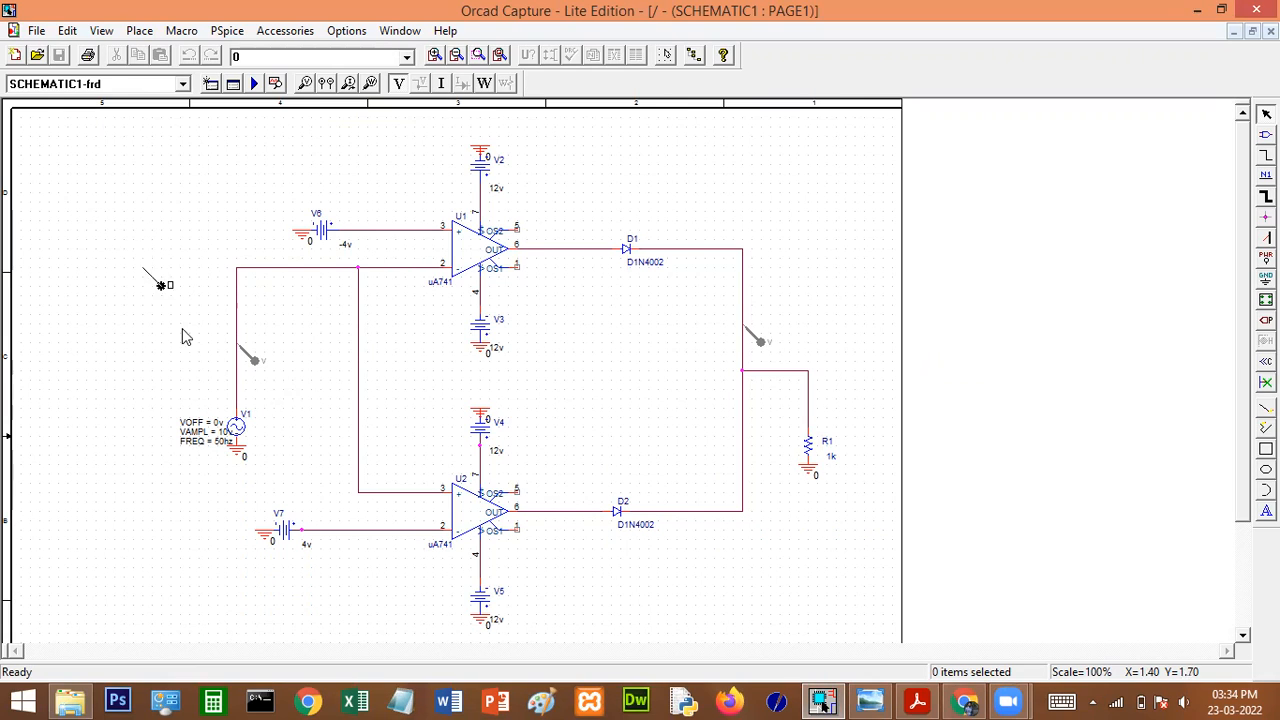
{"action": "right_click", "coordinate": [116, 228]}
{"action": "left_click", "coordinate": [160, 239]}
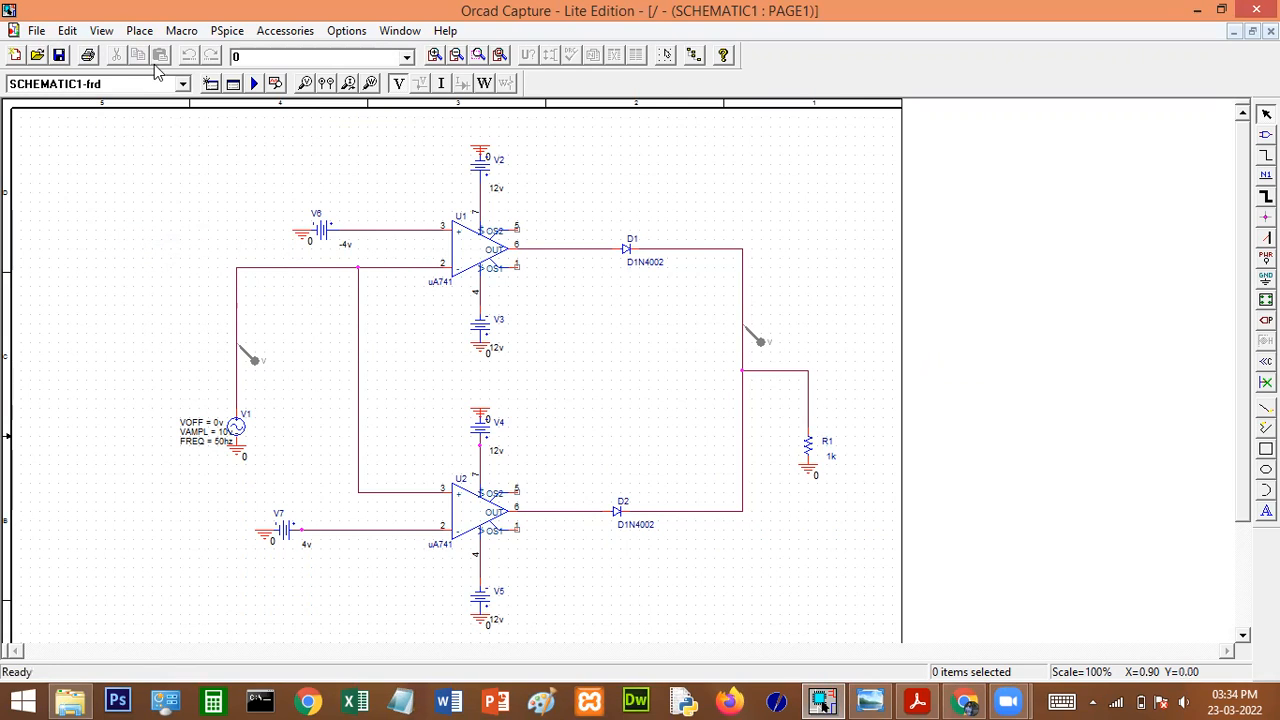
- Run the PSpice simulation of the frd profile
{"action": "left_click", "coordinate": [253, 83]}
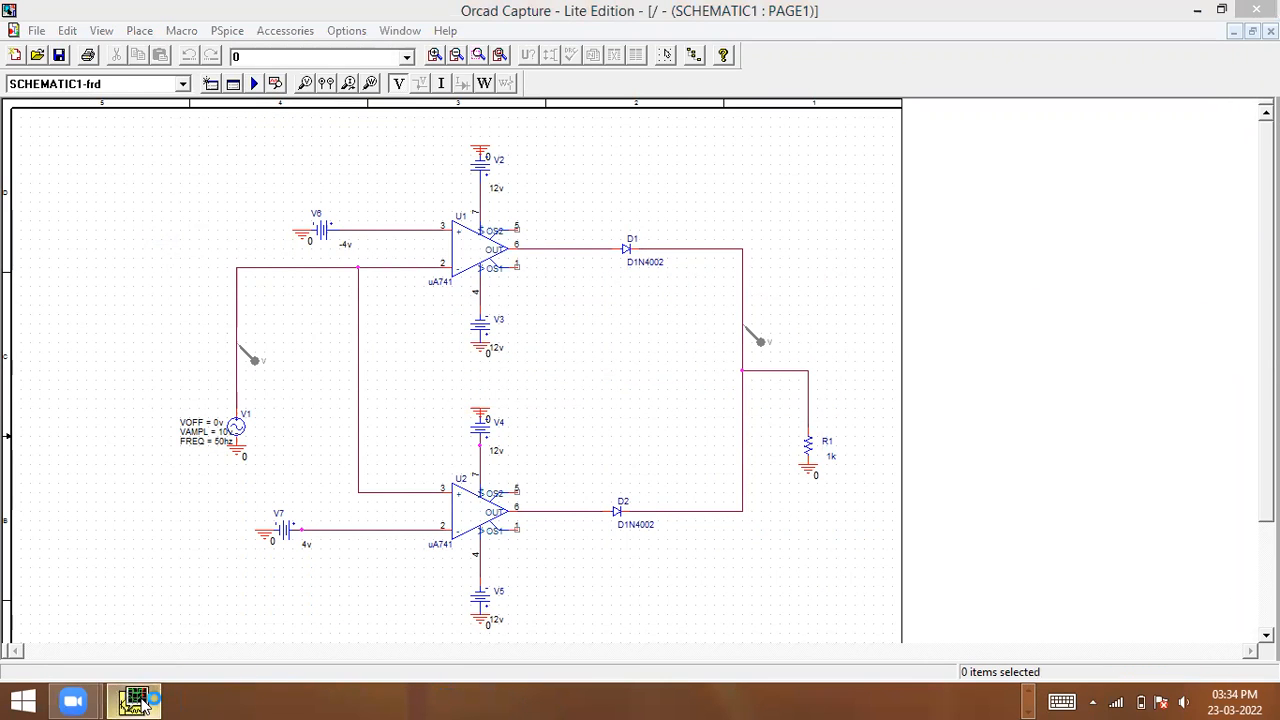
{"action": "mouse_move", "coordinate": [140, 702]}
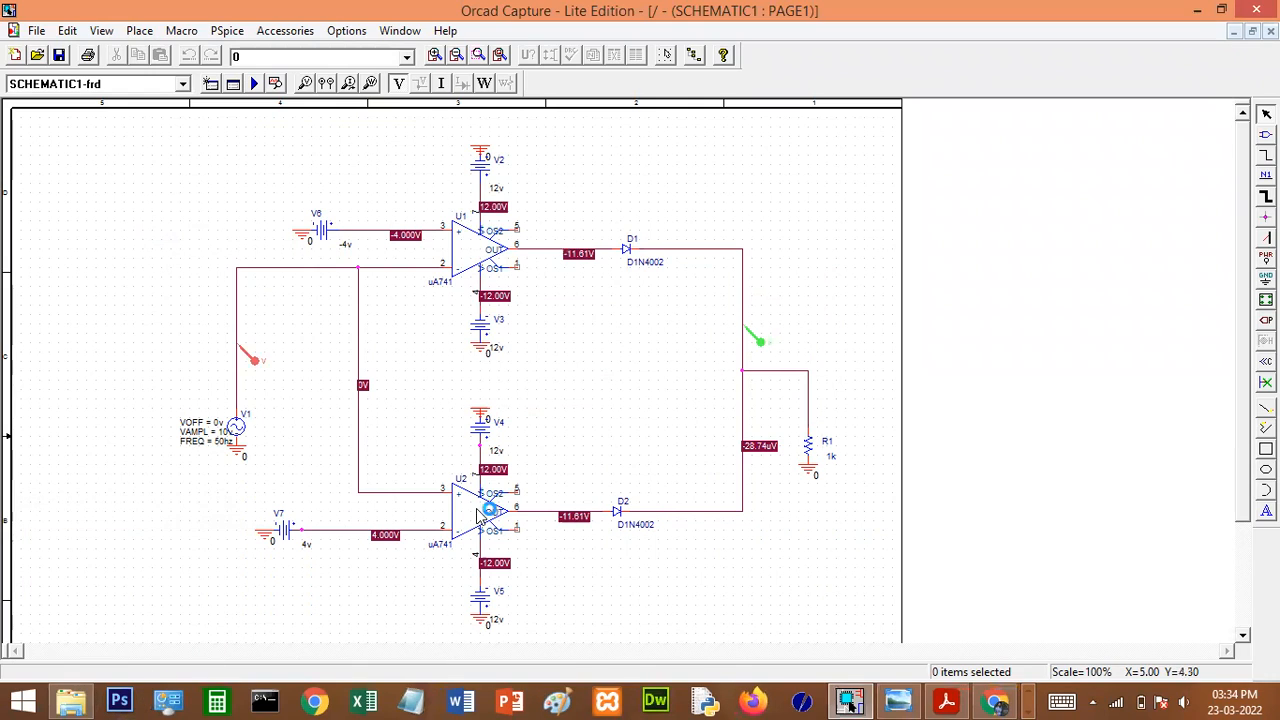
{"action": "left_click", "coordinate": [255, 84]}
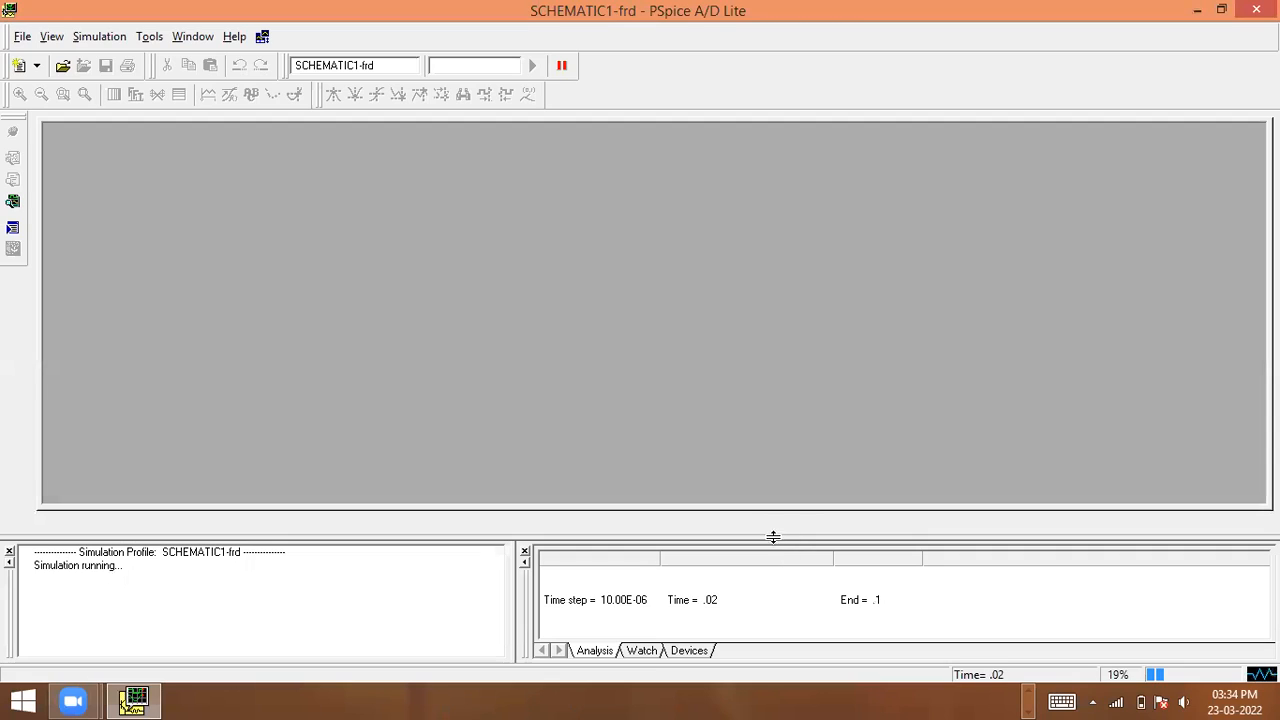